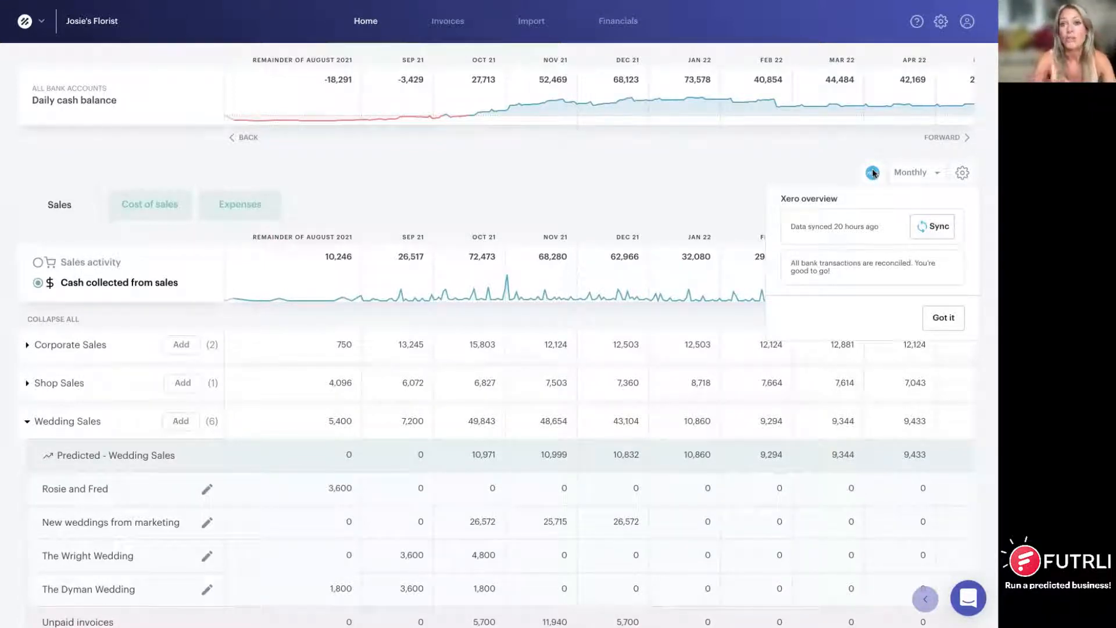
Step: Check the Xero overview's data sync status, close it, and look at the available monthly and weekly period options
{"action": "left_click", "coordinate": [929, 231]}
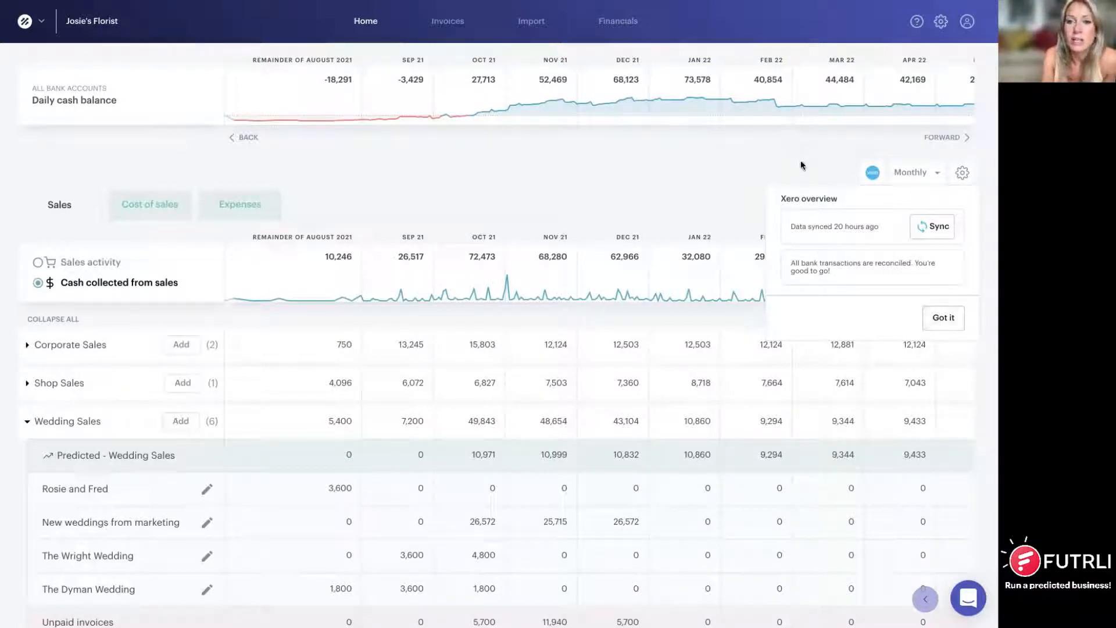
{"action": "left_click", "coordinate": [943, 317]}
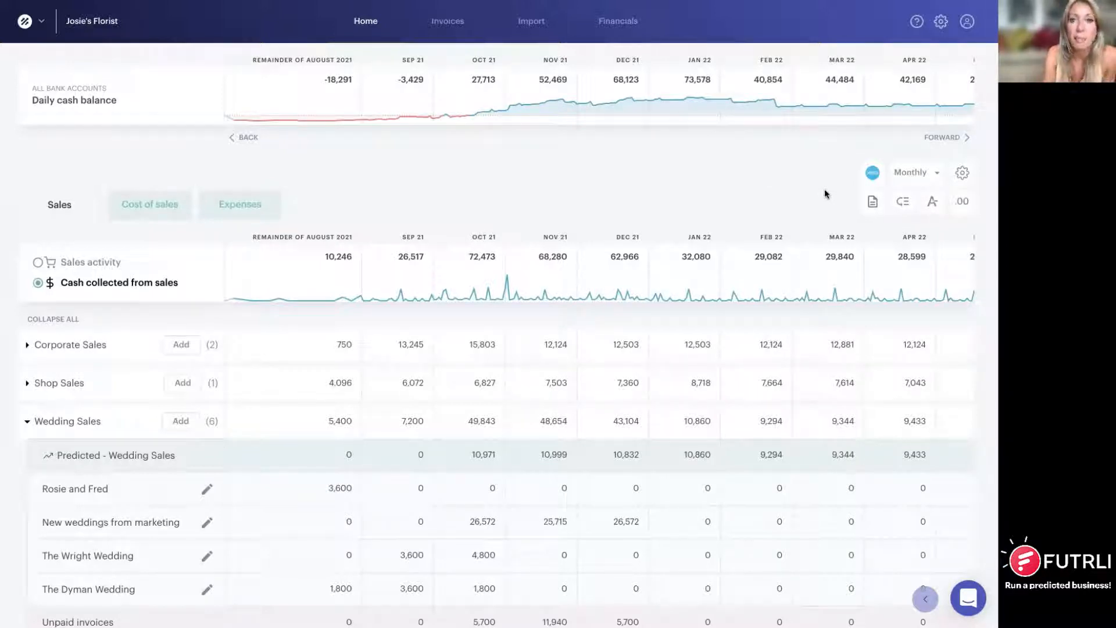
{"action": "left_click", "coordinate": [939, 172]}
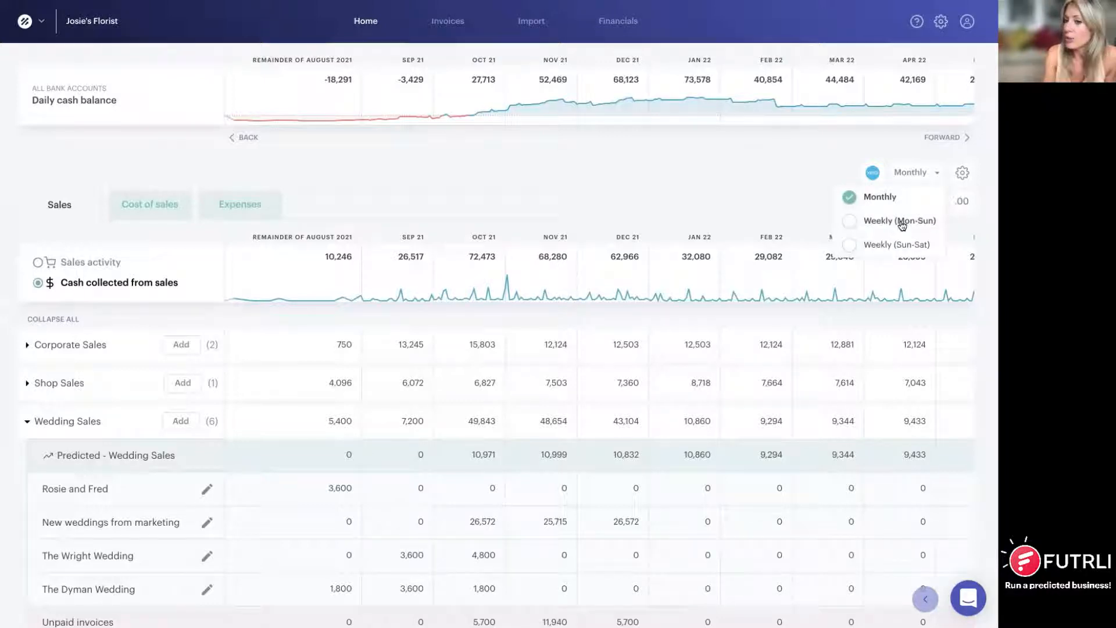
{"action": "left_click", "coordinate": [936, 174]}
Step: Review the prediction settings for the main bank account, VAT/GST scheme, VAT/GST control account and payment due days, and exit without saving
{"action": "left_click", "coordinate": [962, 172]}
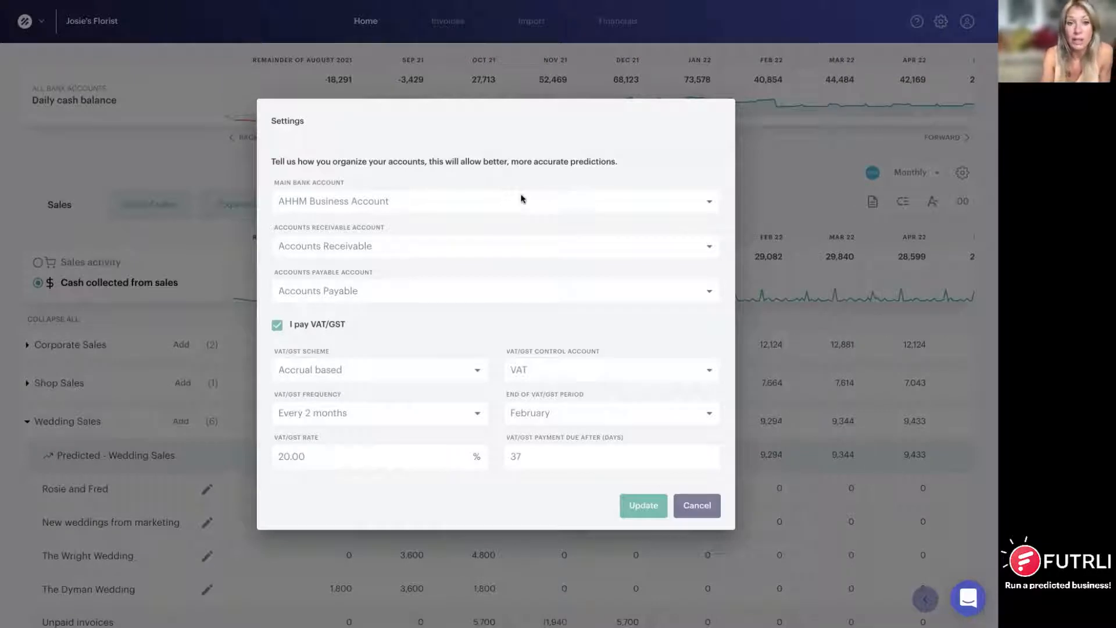
{"action": "left_click", "coordinate": [571, 201]}
{"action": "left_click", "coordinate": [584, 172]}
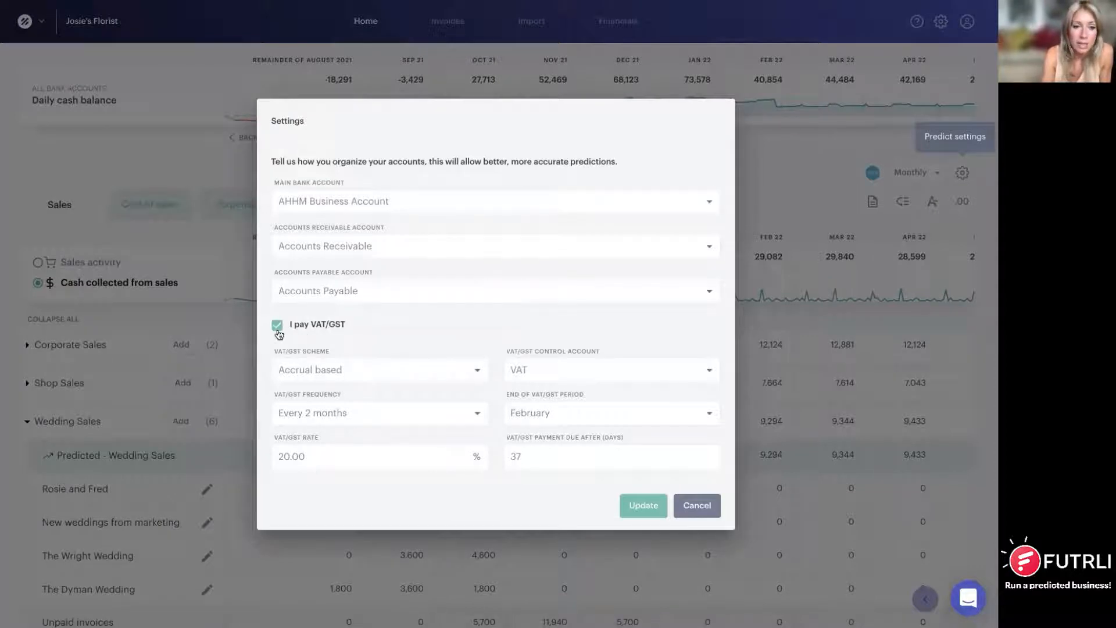
{"action": "left_click", "coordinate": [478, 370]}
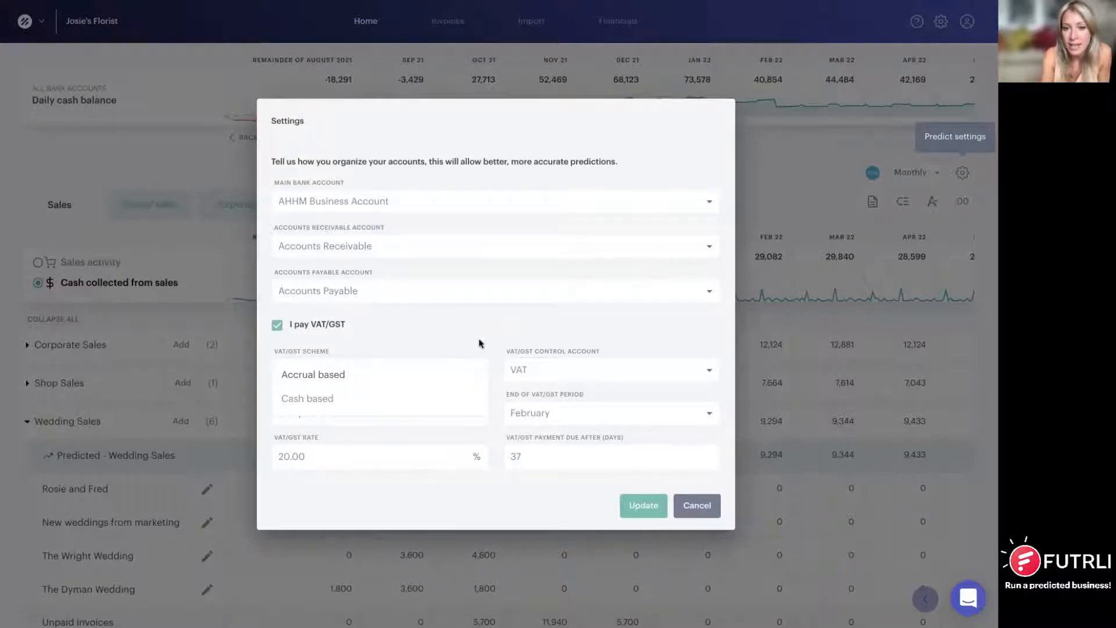
{"action": "left_click", "coordinate": [481, 343]}
{"action": "left_click", "coordinate": [559, 366]}
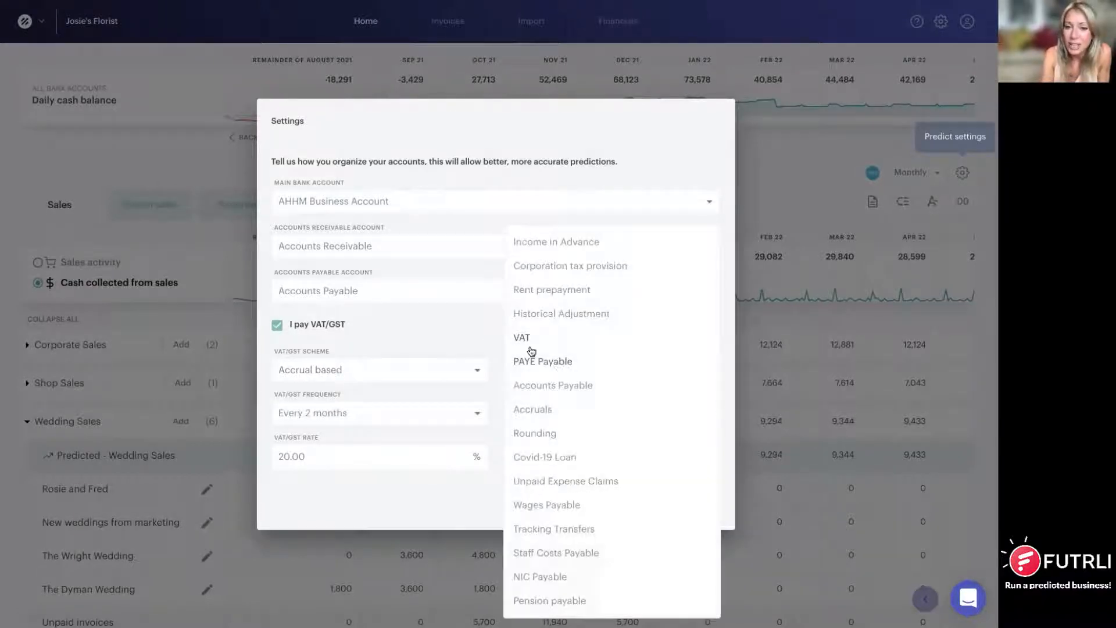
{"action": "left_click", "coordinate": [476, 341]}
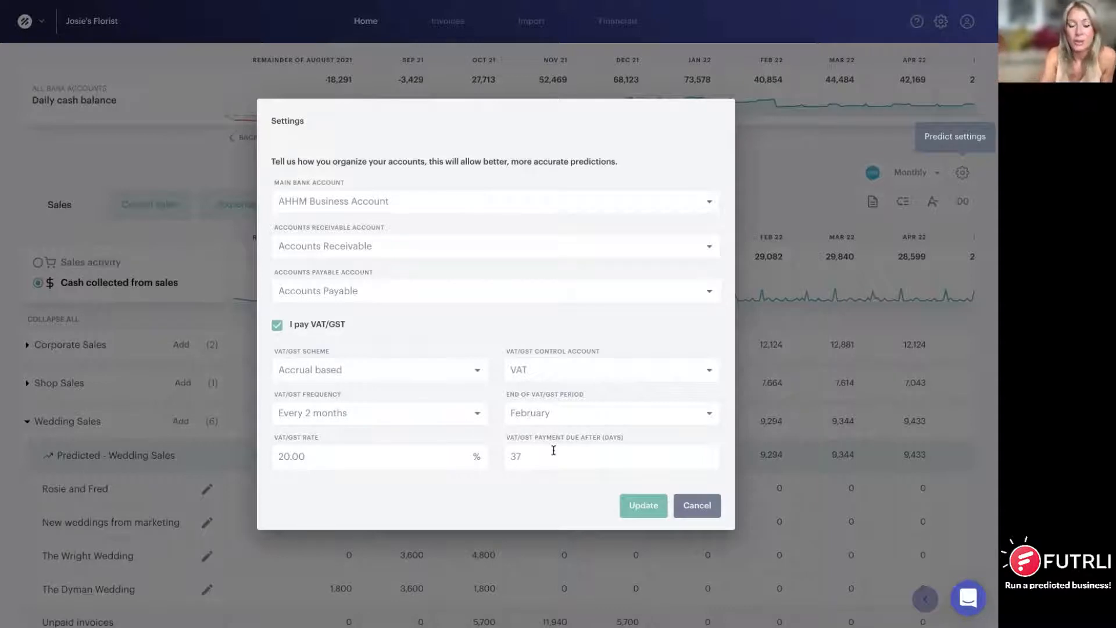
{"action": "left_click", "coordinate": [532, 456]}
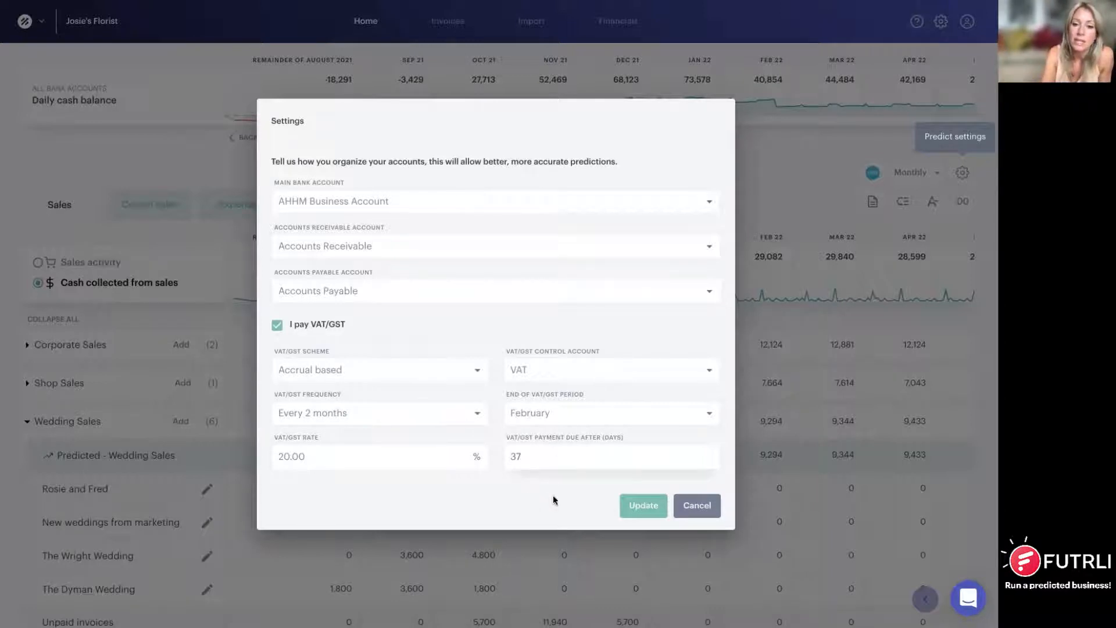
{"action": "left_click", "coordinate": [698, 506]}
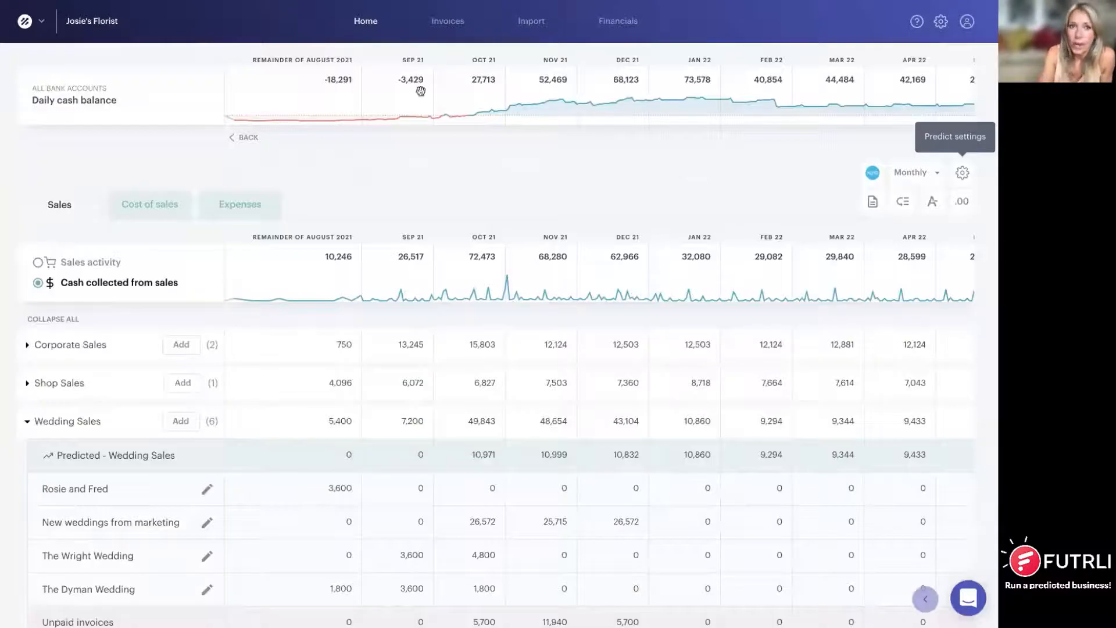
Step: Open the balance sheet in the financials and expand Bank accounts down to the AHHM Business Account's lines
{"action": "left_click", "coordinate": [602, 23]}
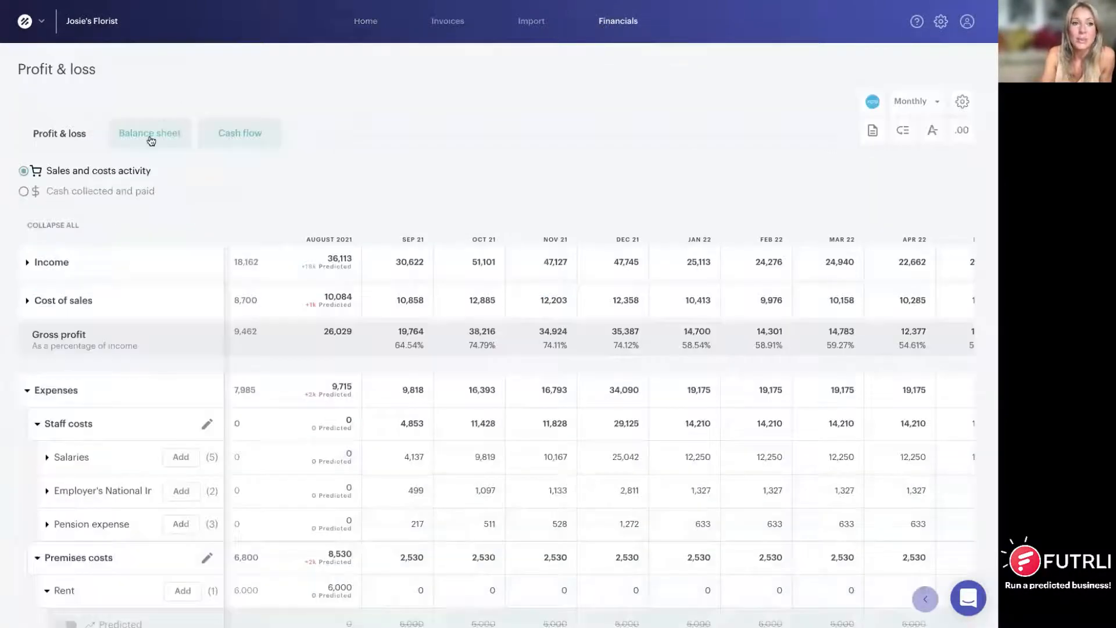
{"action": "left_click", "coordinate": [150, 140]}
{"action": "left_click", "coordinate": [27, 346]}
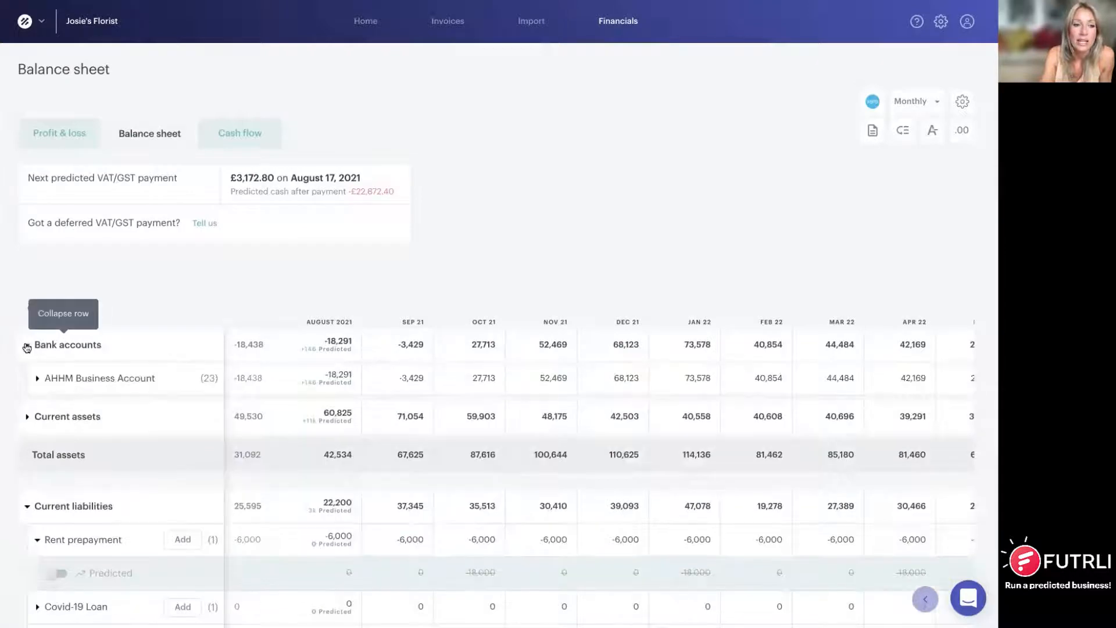
{"action": "left_click", "coordinate": [37, 378]}
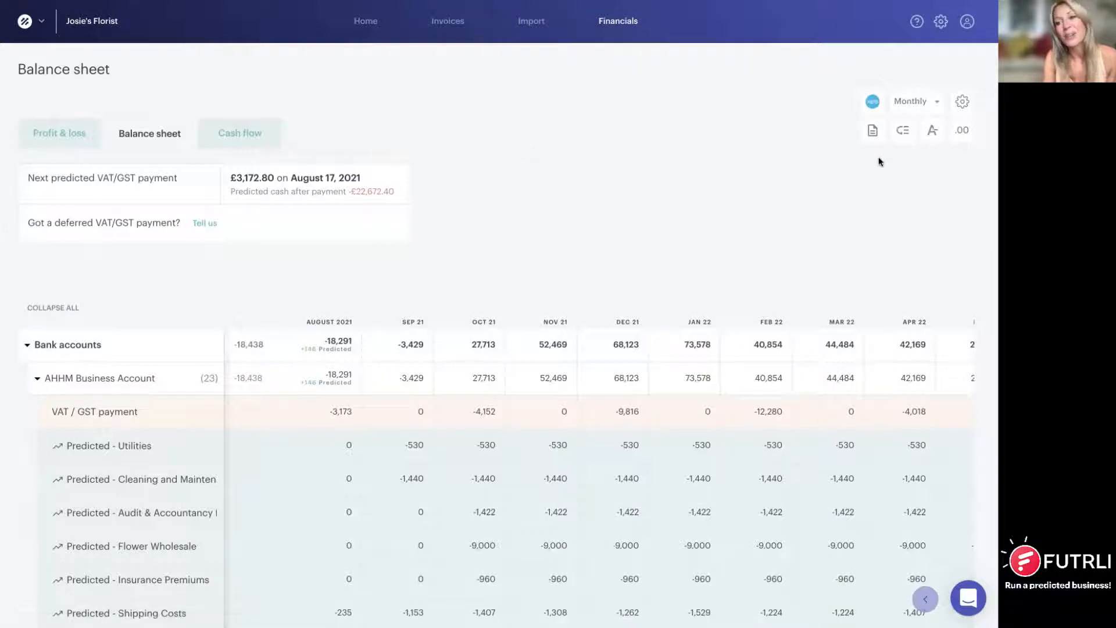
Step: Show the balance sheet in small rows and collapse the Bank accounts and Current liabilities sections
{"action": "left_click", "coordinate": [932, 131]}
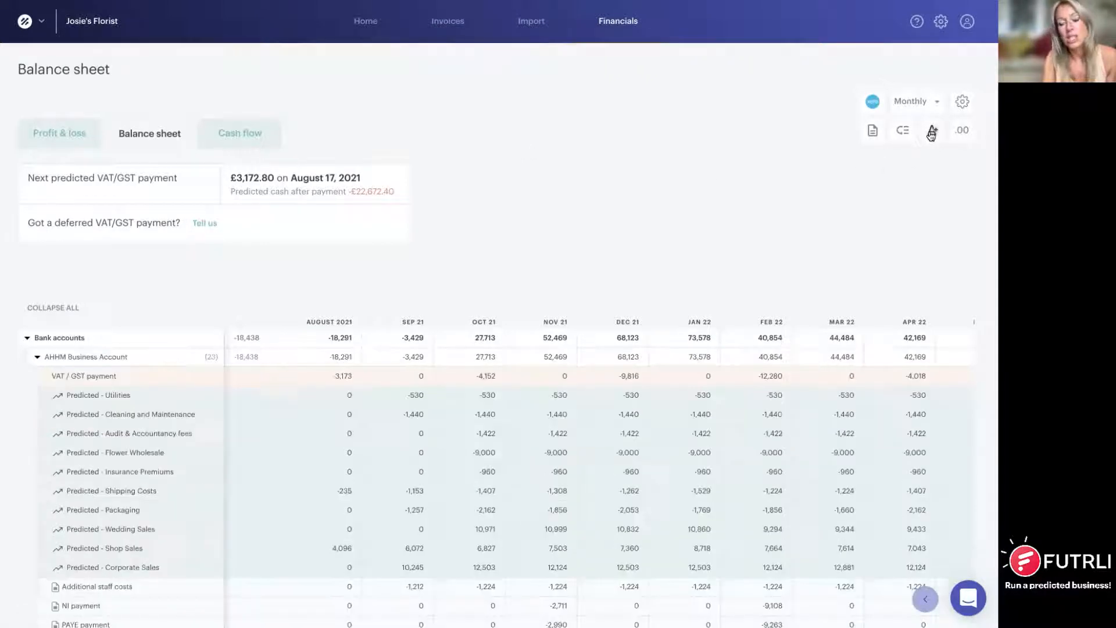
{"action": "left_click", "coordinate": [27, 338]}
{"action": "left_click", "coordinate": [27, 436]}
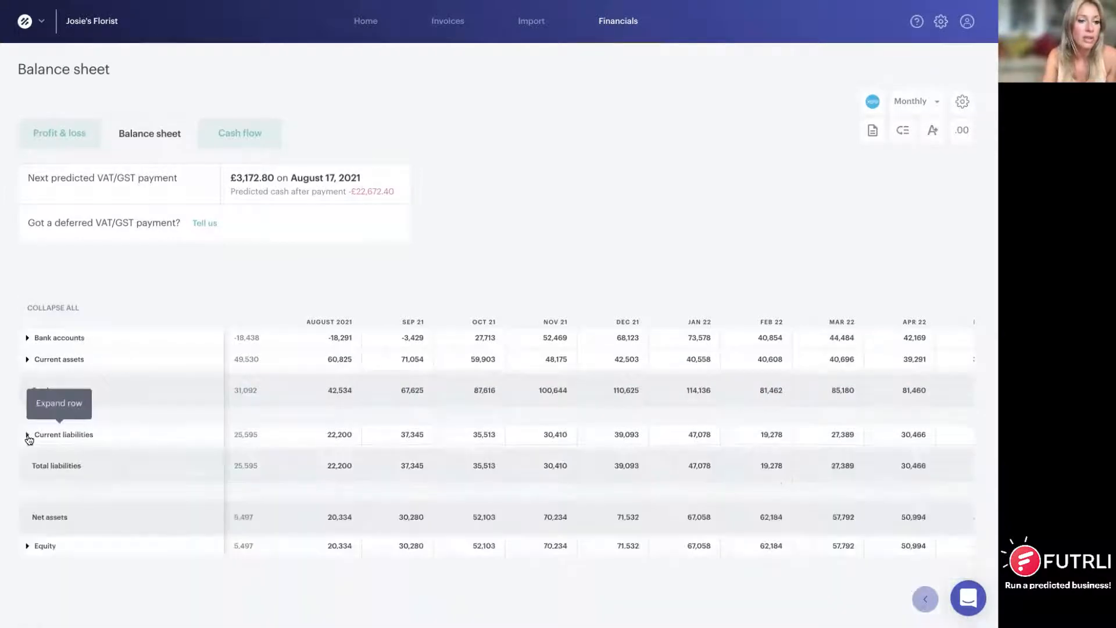
Step: Look through the balance sheet's account reordering options, including Current assets, and cancel without saving
{"action": "left_click", "coordinate": [904, 131]}
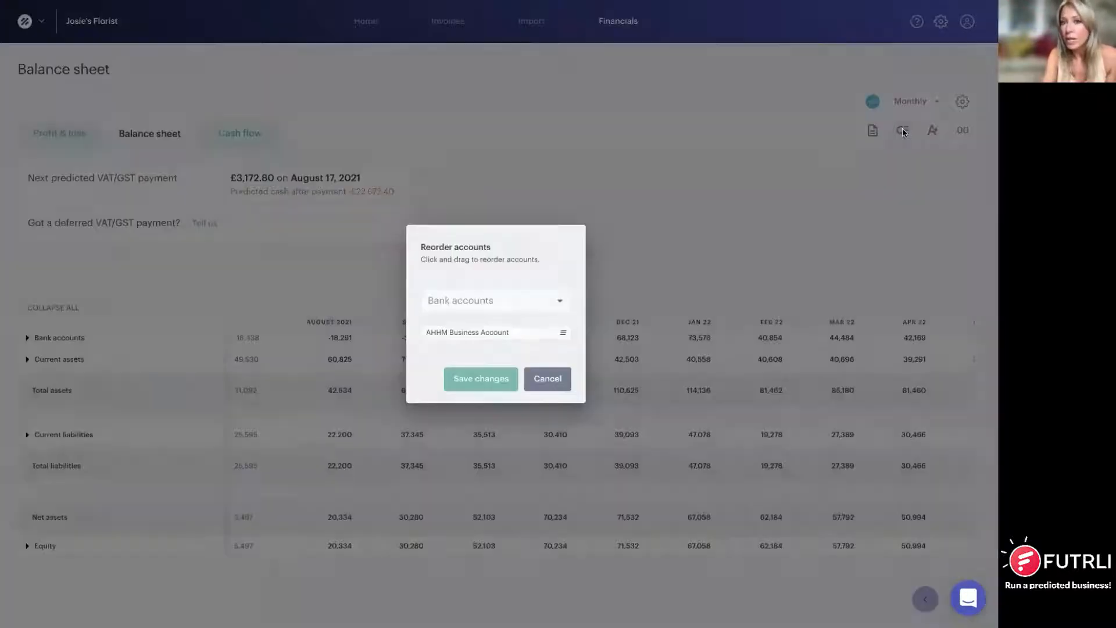
{"action": "left_click", "coordinate": [556, 301]}
{"action": "left_click", "coordinate": [481, 333]}
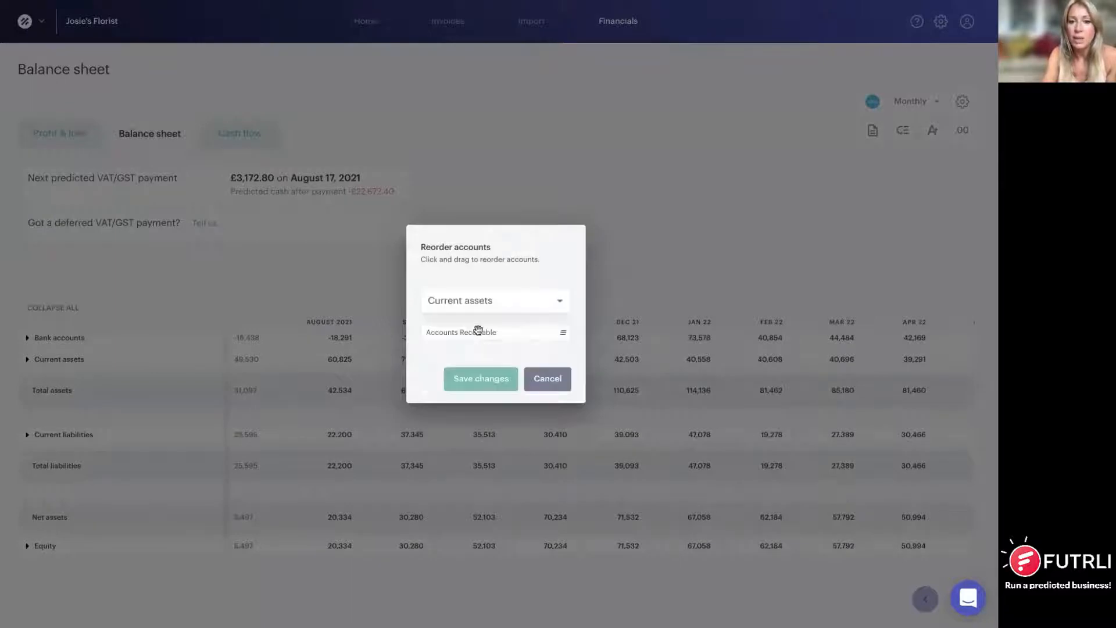
{"action": "left_click", "coordinate": [560, 304]}
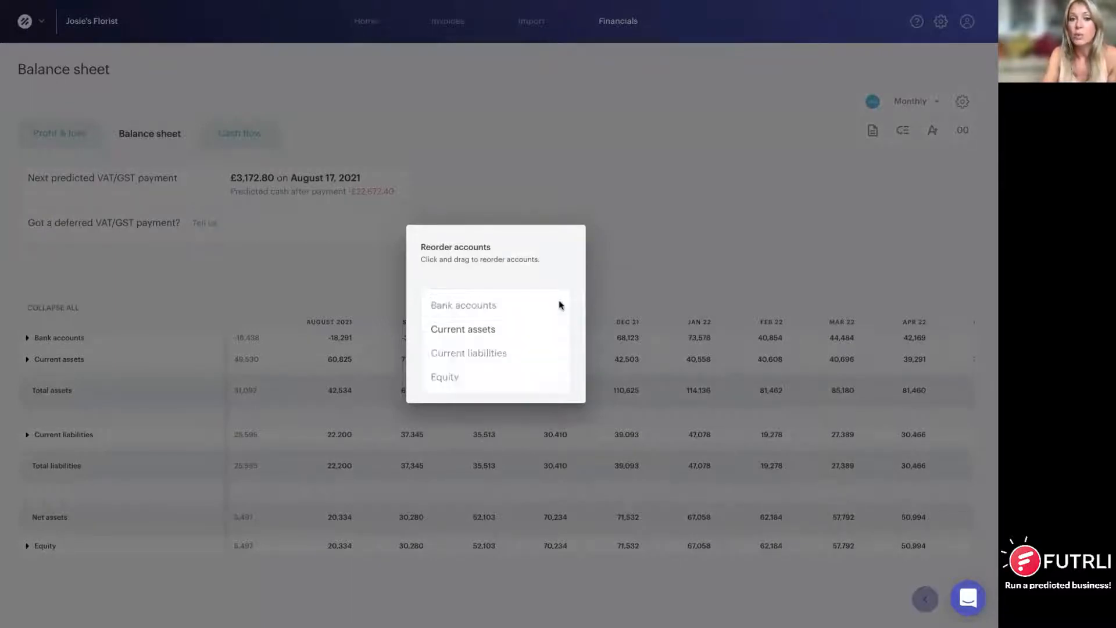
{"action": "left_click", "coordinate": [569, 268]}
{"action": "left_click", "coordinate": [545, 379]}
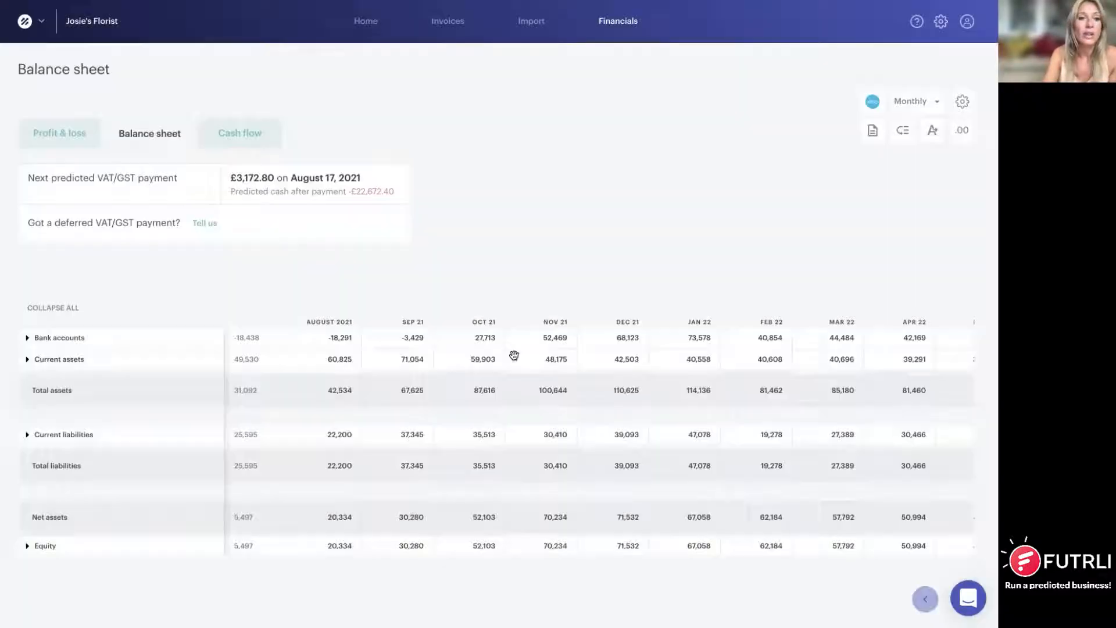
Step: Switch to the Profit & loss report, collapse Staff costs and change the table back to large rows
{"action": "left_click", "coordinate": [70, 133]}
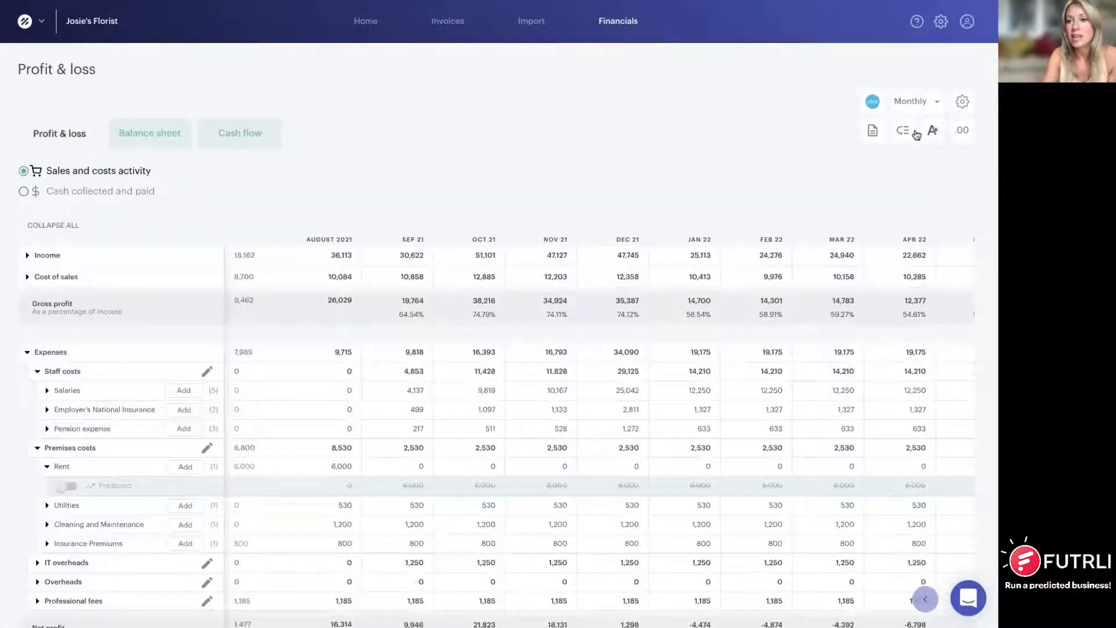
{"action": "left_click", "coordinate": [37, 372]}
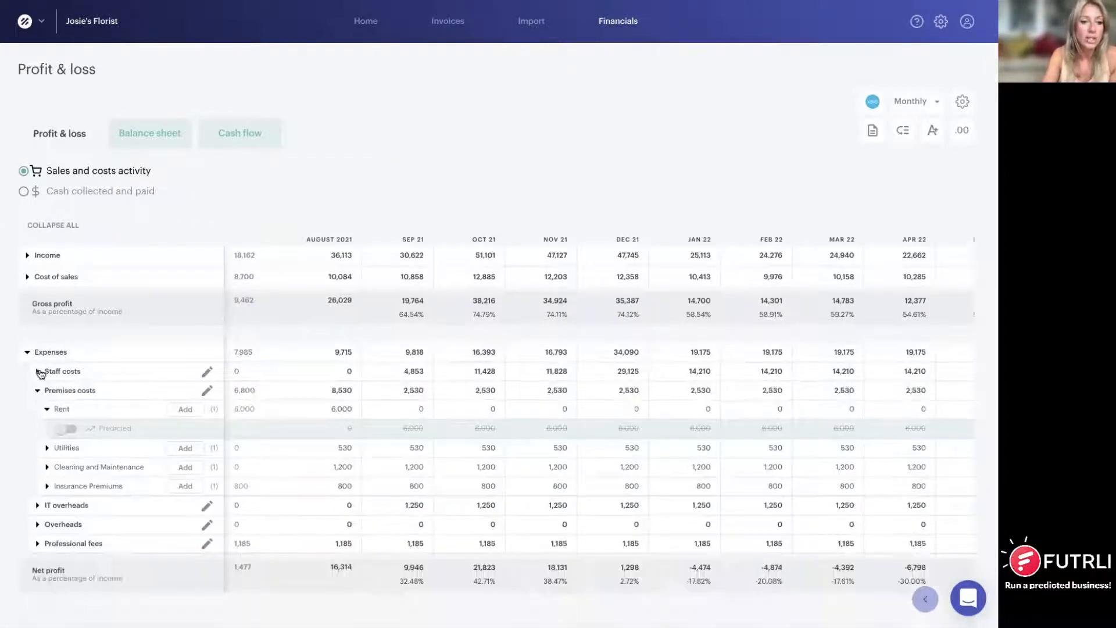
{"action": "left_click", "coordinate": [933, 130]}
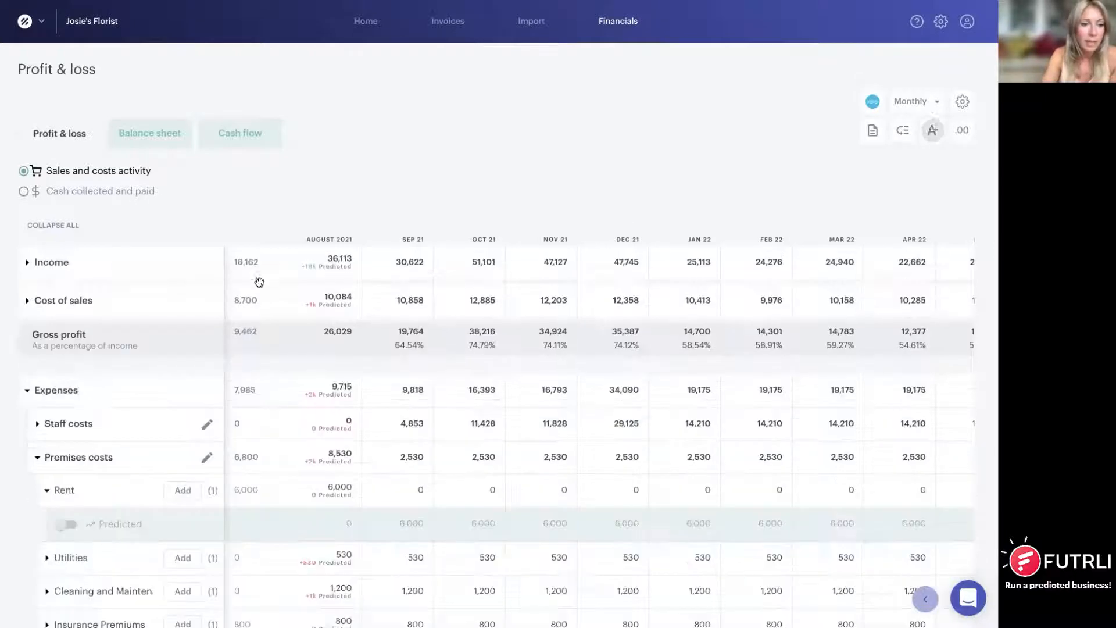
Step: Collapse the Rent account and expand the Staff costs group in the expenses
{"action": "scroll", "coordinate": [349, 291], "scroll_direction": "down", "scroll_amount": 3}
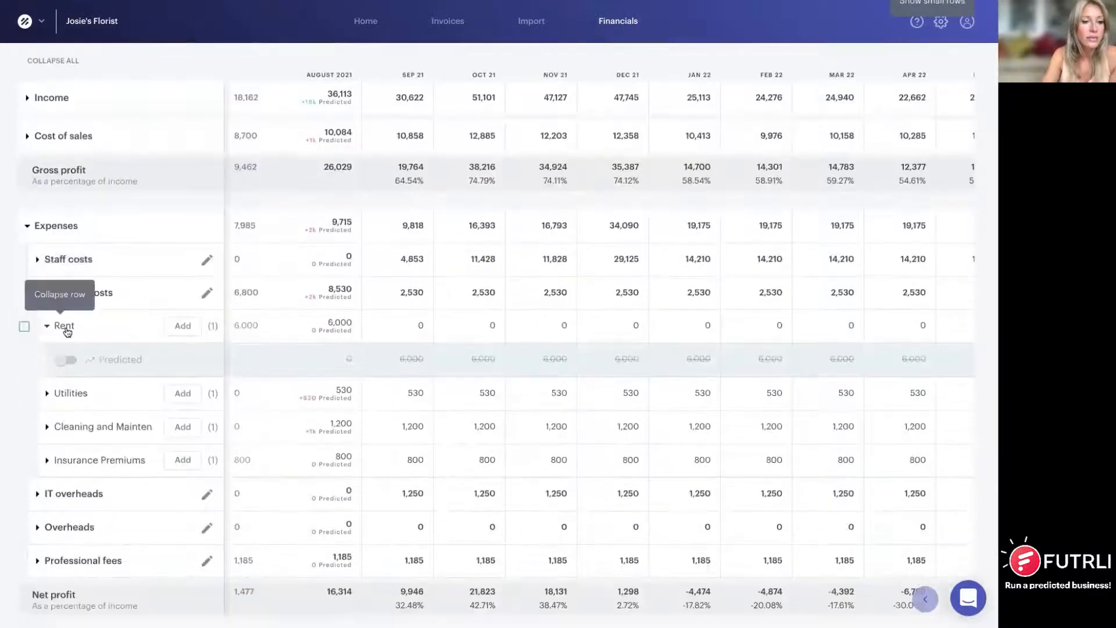
{"action": "left_click", "coordinate": [47, 326]}
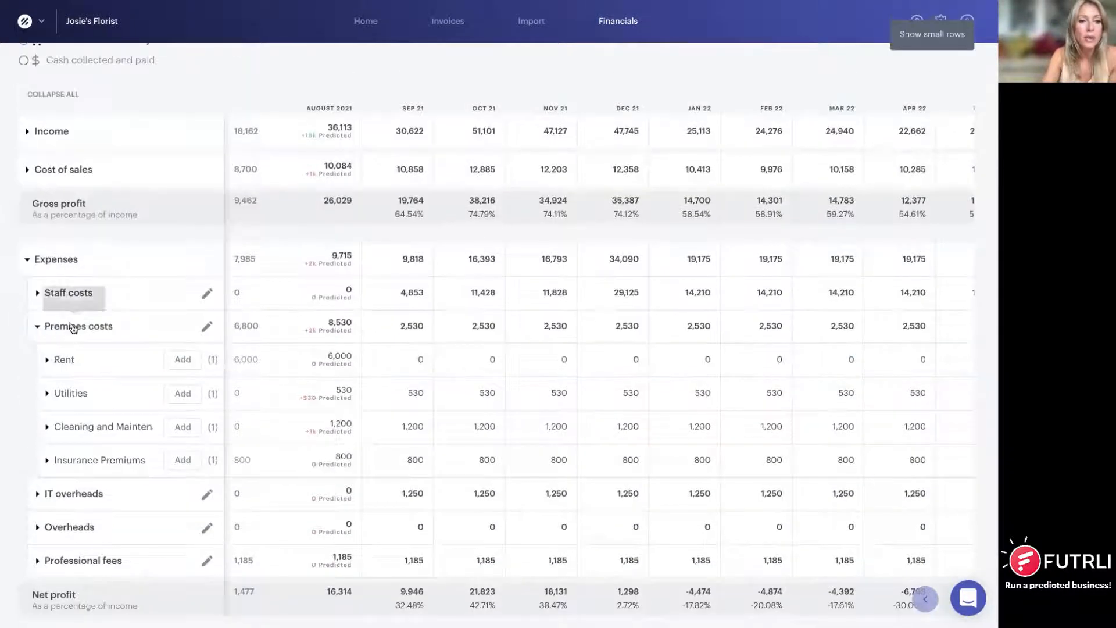
{"action": "left_click", "coordinate": [37, 292]}
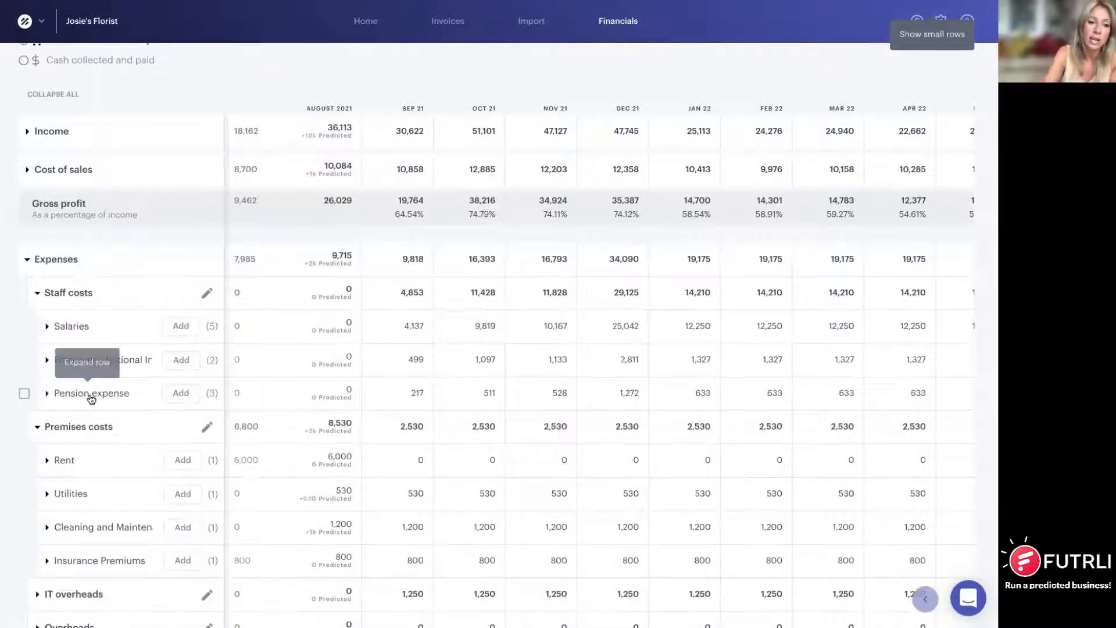
{"action": "scroll", "coordinate": [92, 422], "scroll_direction": "down", "scroll_amount": 1}
{"action": "scroll", "coordinate": [92, 422], "scroll_direction": "down", "scroll_amount": 2}
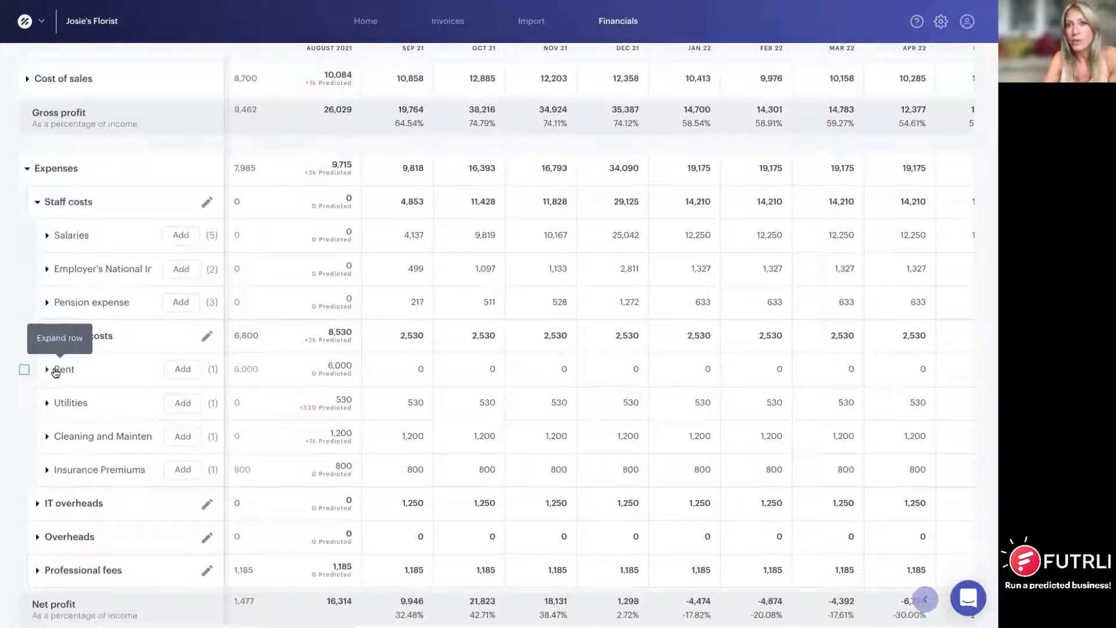
Step: Select the Rent, Utilities and Cleaning and Maintenance accounts as if for grouping, and clear the selection again
{"action": "left_click", "coordinate": [24, 371]}
{"action": "left_click", "coordinate": [24, 403]}
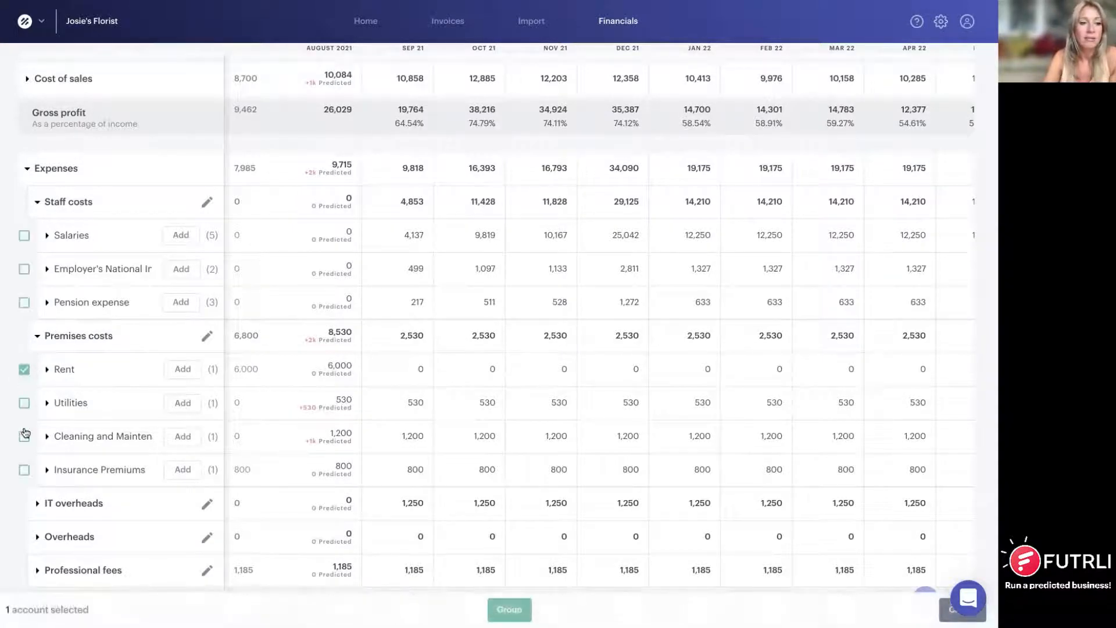
{"action": "left_click", "coordinate": [24, 437]}
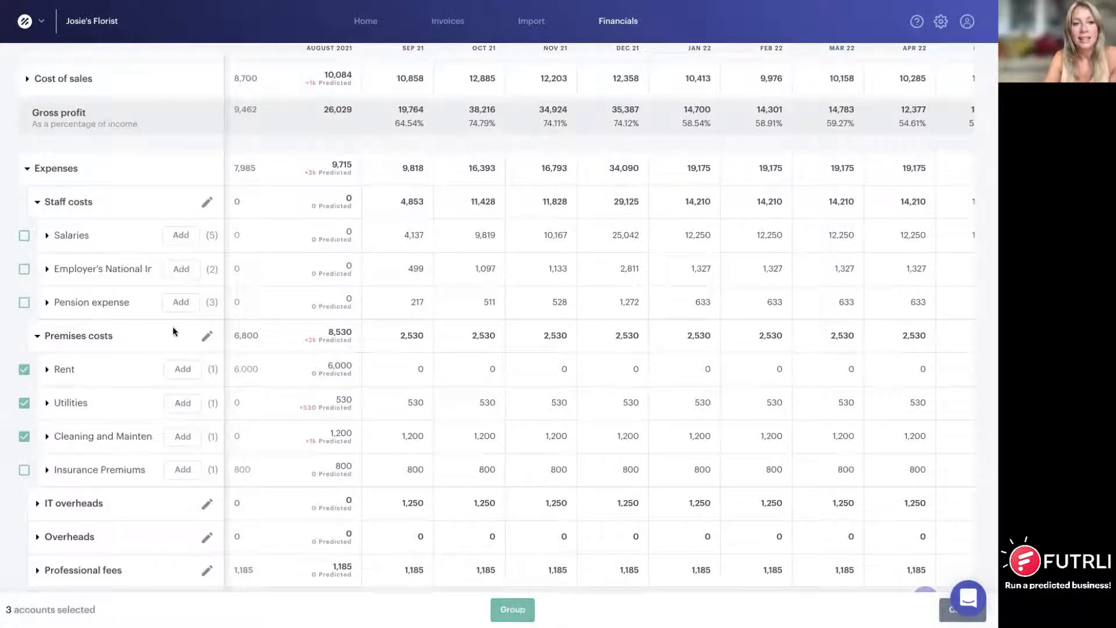
{"action": "left_click", "coordinate": [24, 369]}
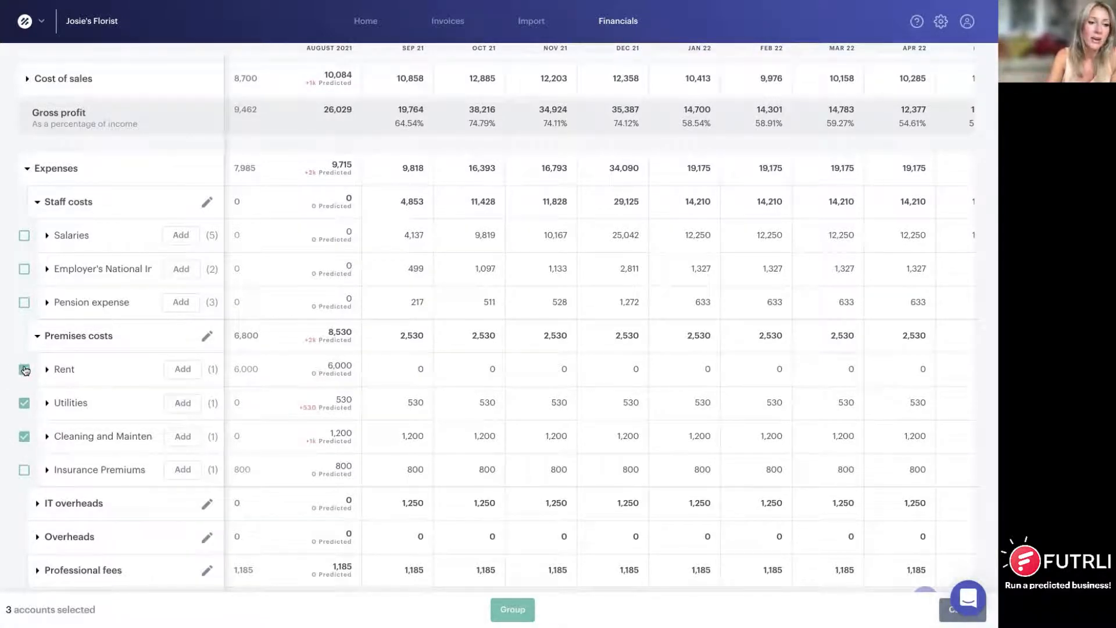
{"action": "left_click", "coordinate": [23, 404]}
{"action": "left_click", "coordinate": [24, 437]}
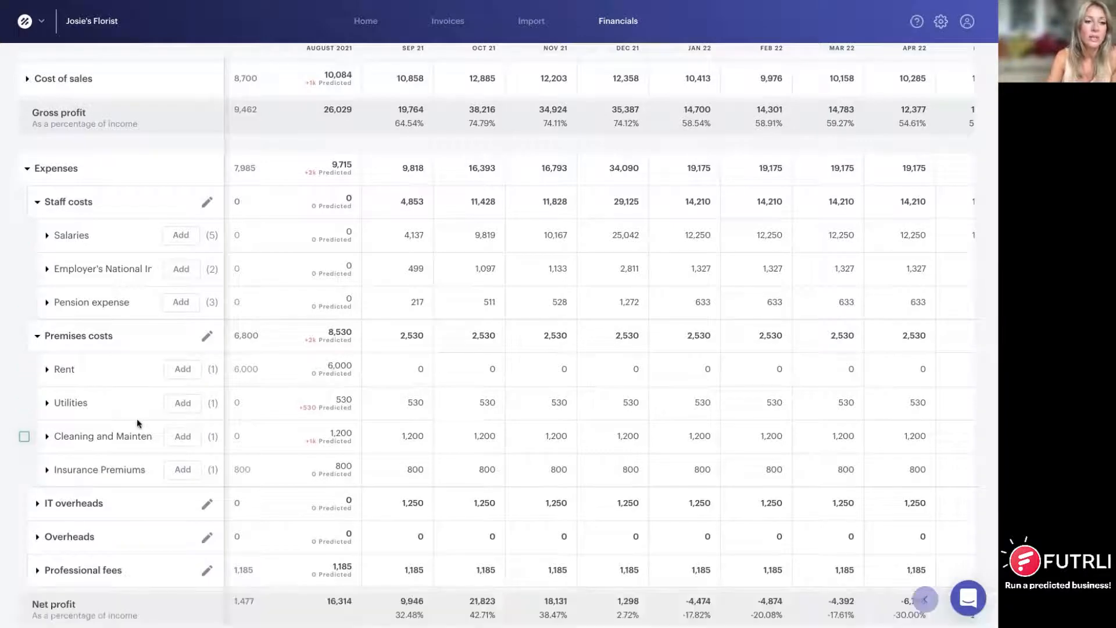
Step: Look through the Profit & loss report's account reordering options for Income and Expenses, and cancel without saving
{"action": "scroll", "coordinate": [204, 394], "scroll_direction": "up", "scroll_amount": 3}
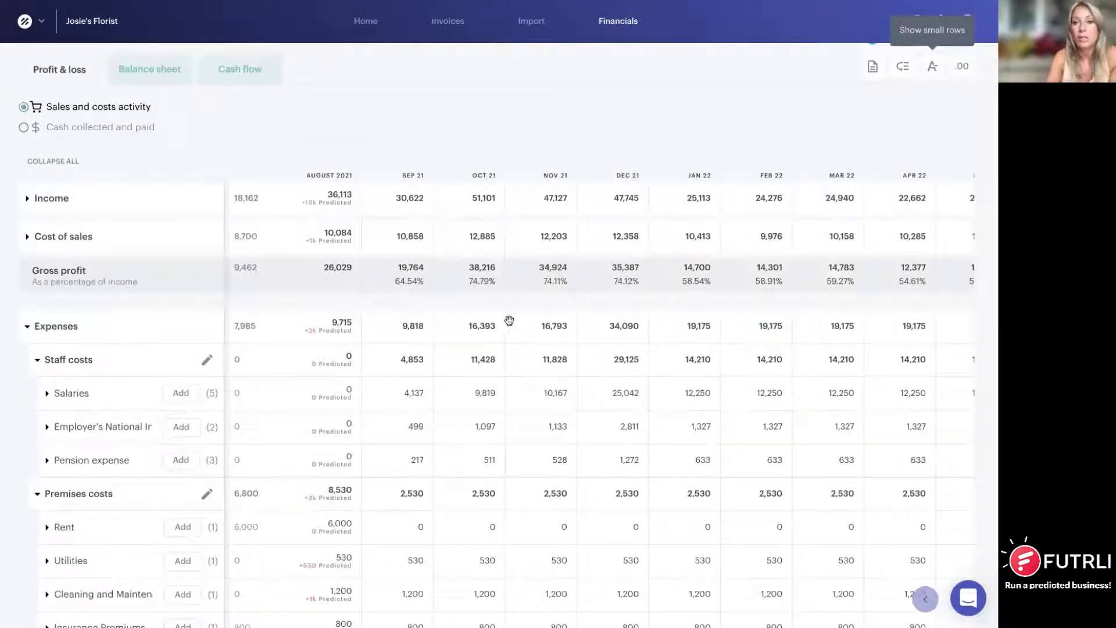
{"action": "scroll", "coordinate": [860, 162], "scroll_direction": "up", "scroll_amount": 1}
{"action": "left_click", "coordinate": [906, 130]}
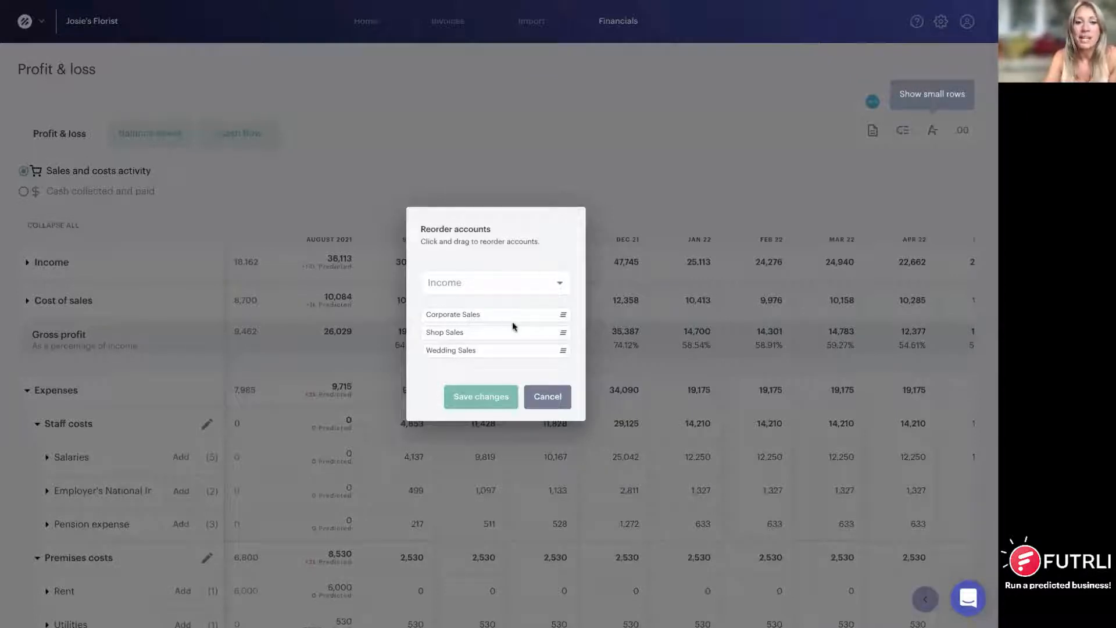
{"action": "left_click", "coordinate": [560, 286]}
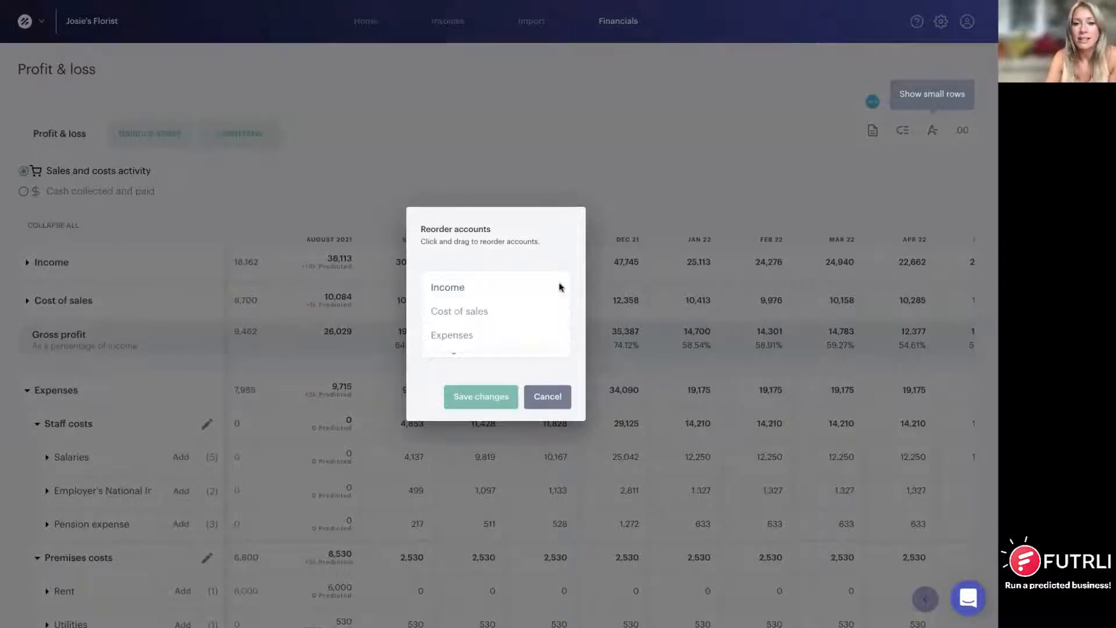
{"action": "left_click", "coordinate": [459, 341]}
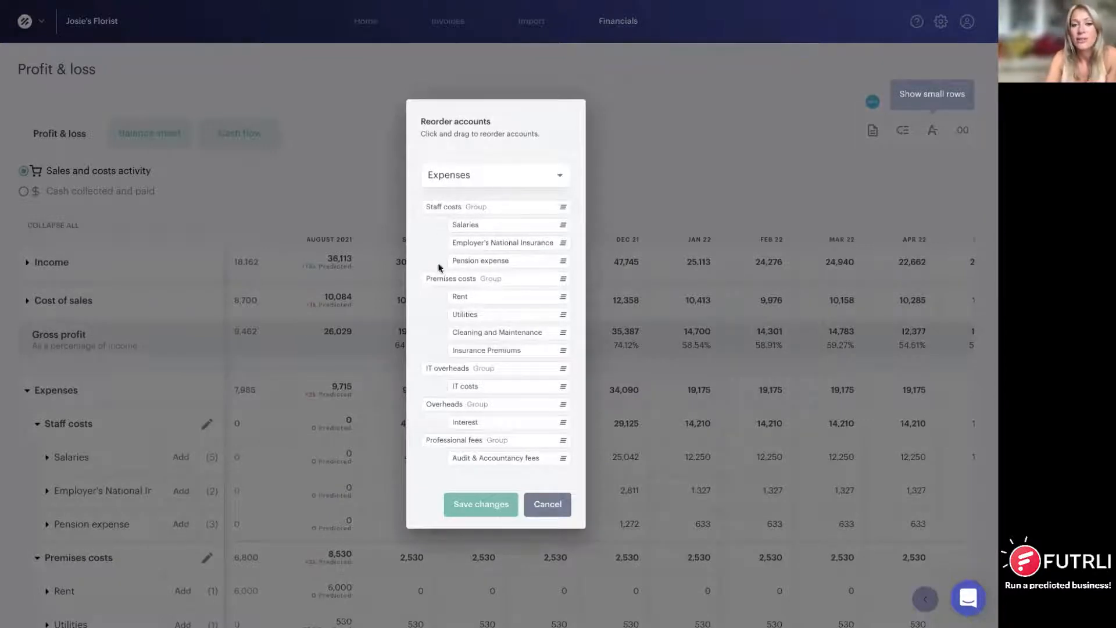
{"action": "mouse_move", "coordinate": [558, 280]}
{"action": "left_mouse_down"}
{"action": "mouse_move", "coordinate": [563, 208]}
{"action": "mouse_move", "coordinate": [562, 277]}
{"action": "left_mouse_up"}
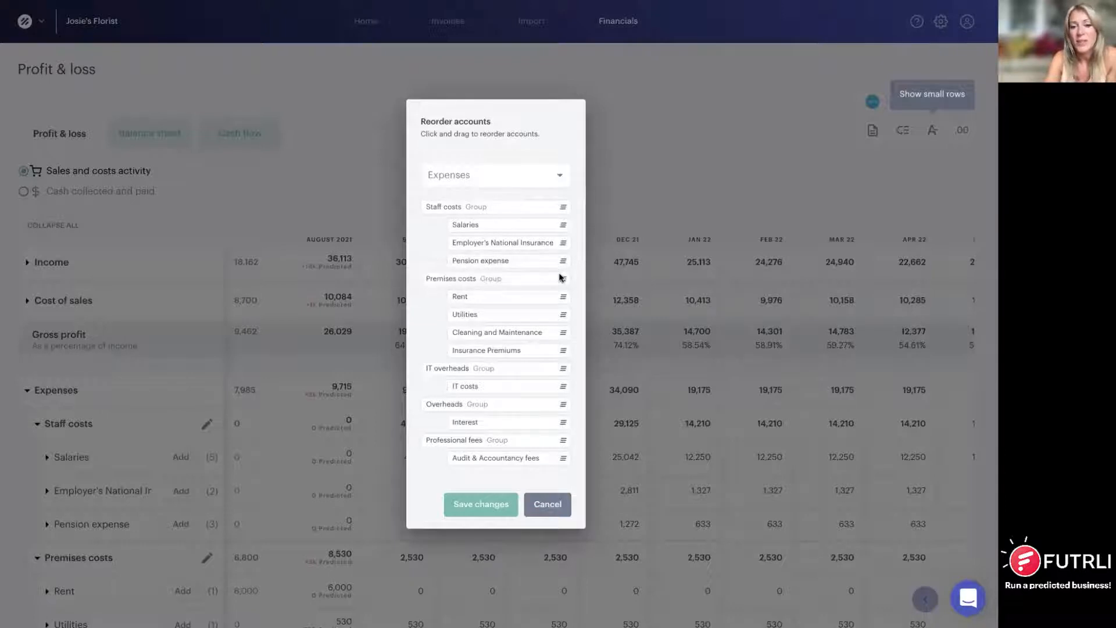
{"action": "left_click", "coordinate": [538, 504]}
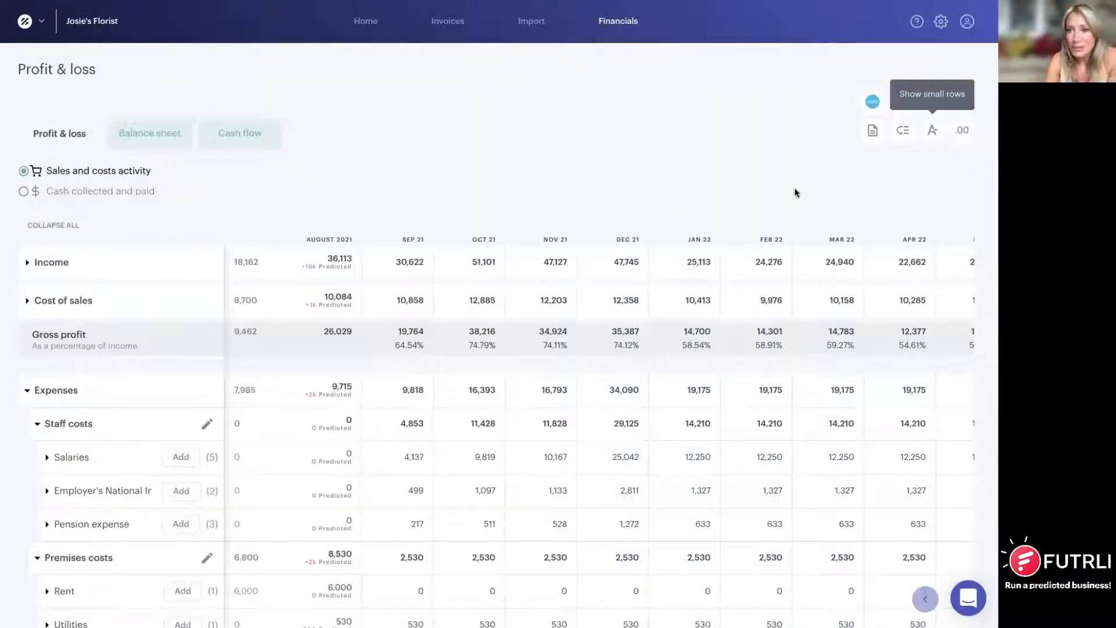
Step: Show decimal places in the Profit & loss report and export the report to Google Sheets
{"action": "left_click", "coordinate": [963, 132]}
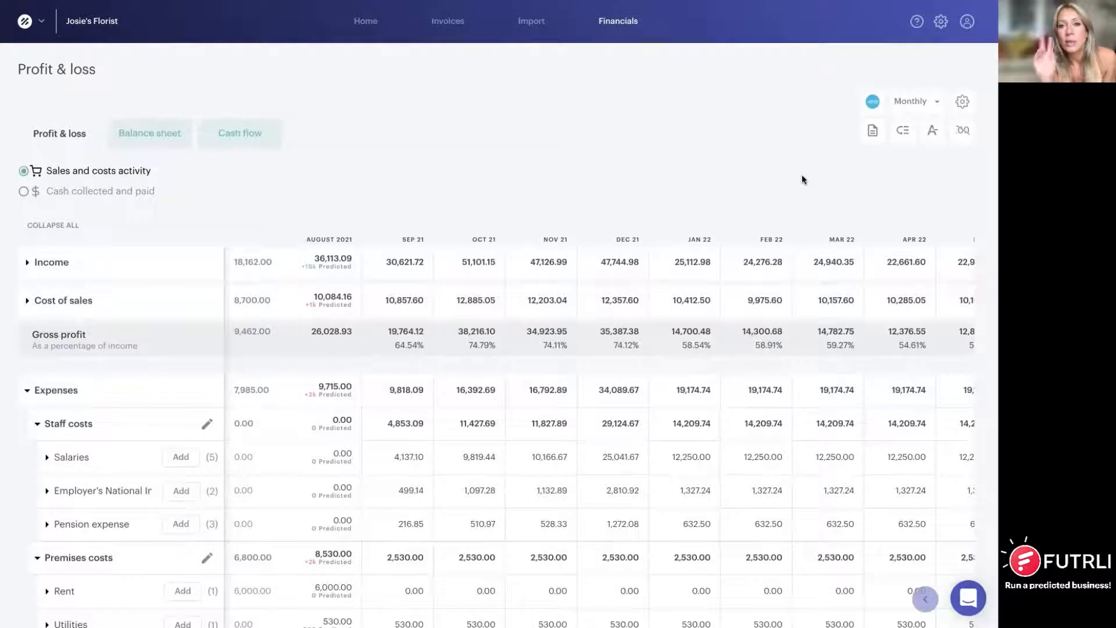
{"action": "left_click", "coordinate": [873, 131]}
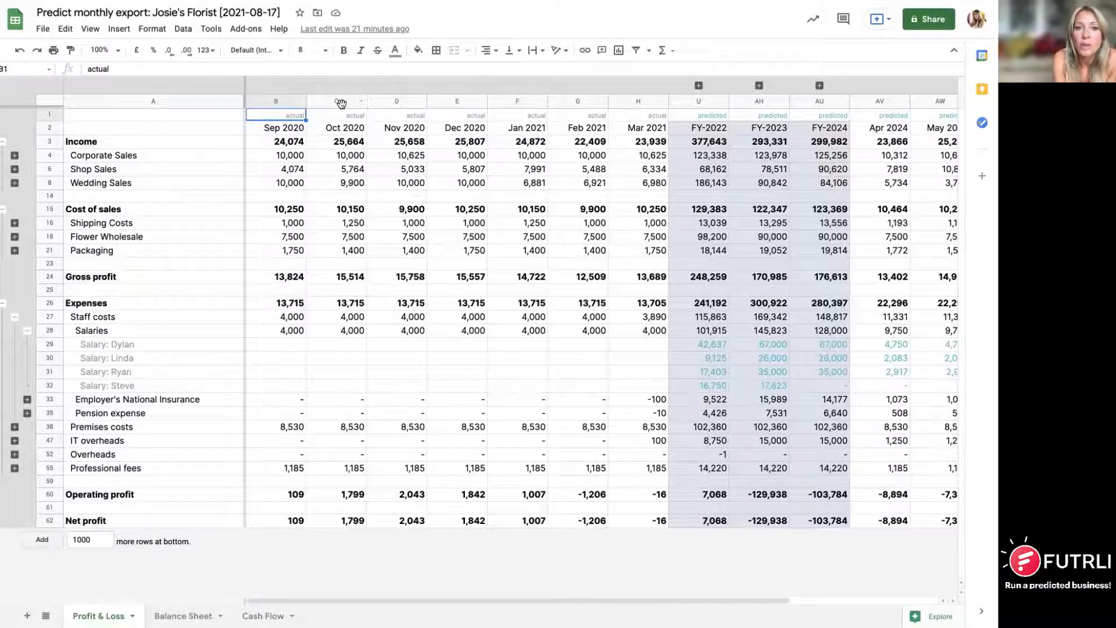
Step: Expand the FY-2023 column group in the exported Profit & Loss sheet and look through its monthly columns
{"action": "left_click_drag", "start_coordinate": [345, 104], "coordinate": [414, 105]}
{"action": "scroll", "coordinate": [387, 179], "scroll_direction": "right", "scroll_amount": 2}
{"action": "scroll", "coordinate": [388, 180], "scroll_direction": "left", "scroll_amount": 2}
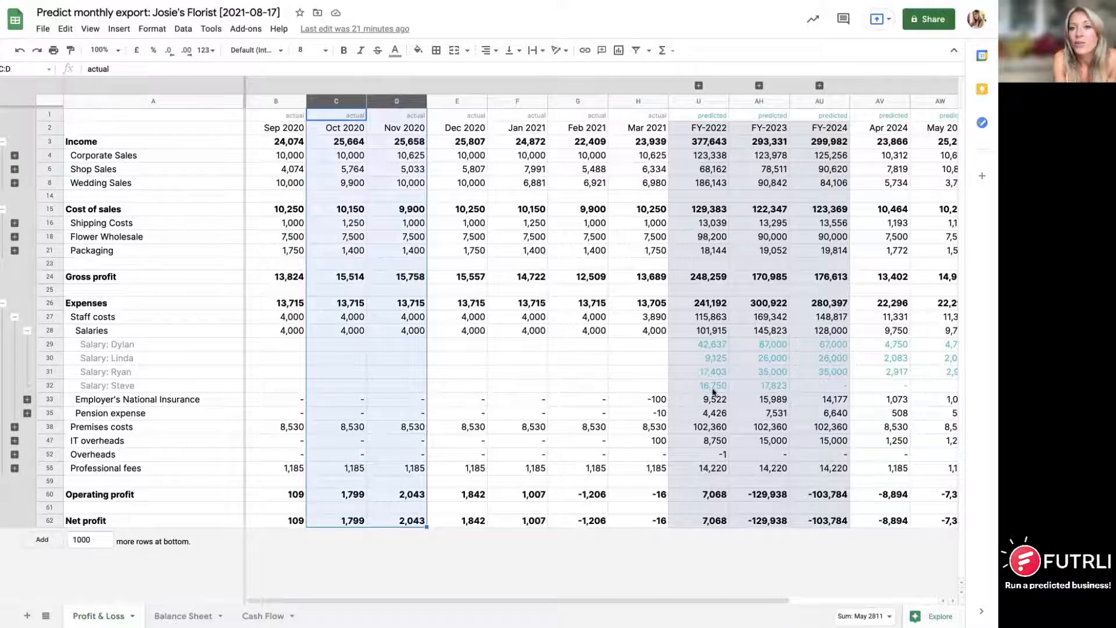
{"action": "left_click", "coordinate": [759, 85]}
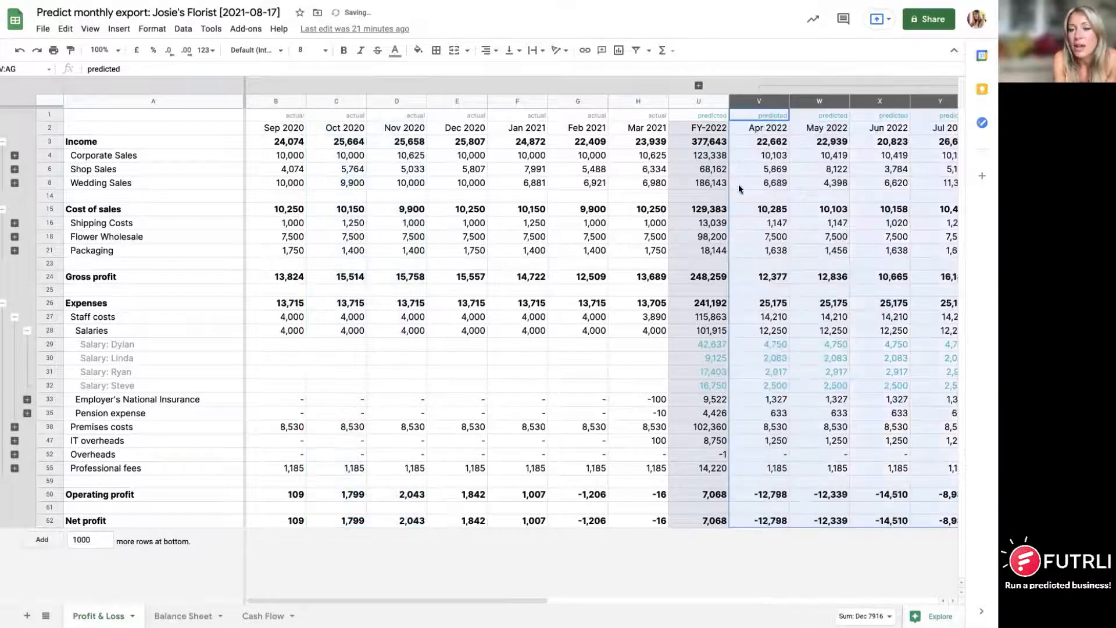
{"action": "scroll", "coordinate": [740, 220], "scroll_direction": "right", "scroll_amount": 9}
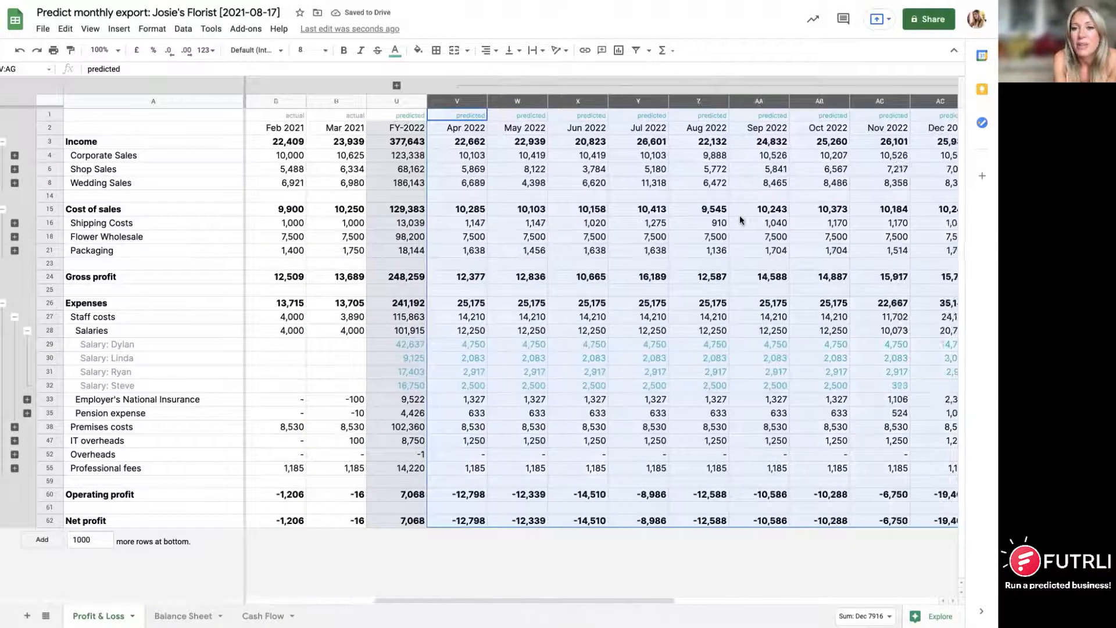
{"action": "scroll", "coordinate": [740, 216], "scroll_direction": "right", "scroll_amount": 1}
{"action": "left_click", "coordinate": [739, 214]}
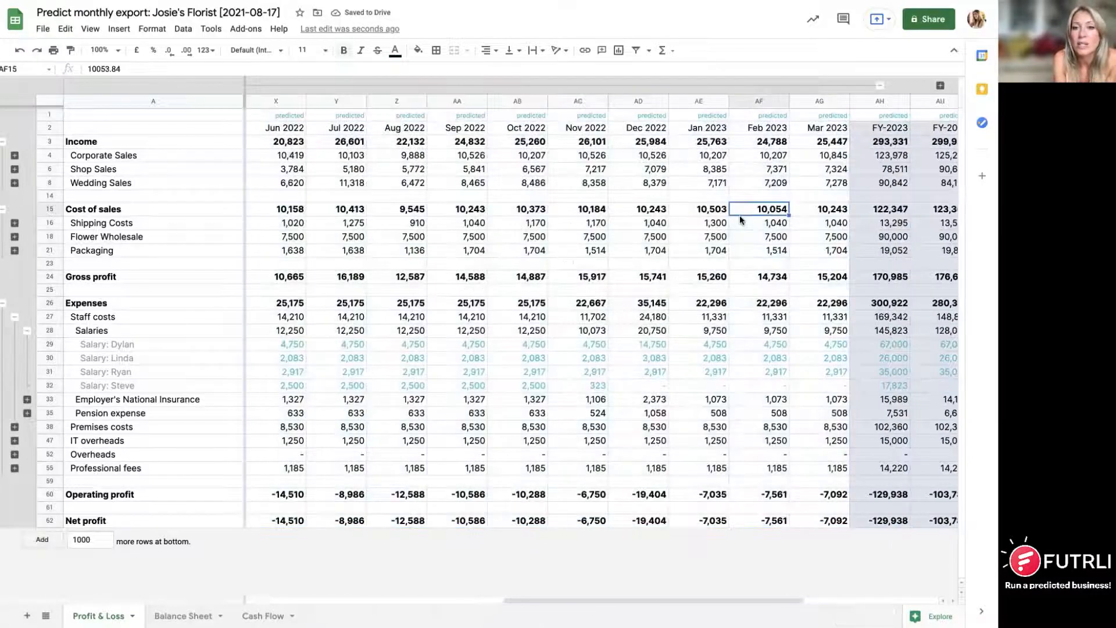
{"action": "scroll", "coordinate": [510, 167], "scroll_direction": "left", "scroll_amount": 10}
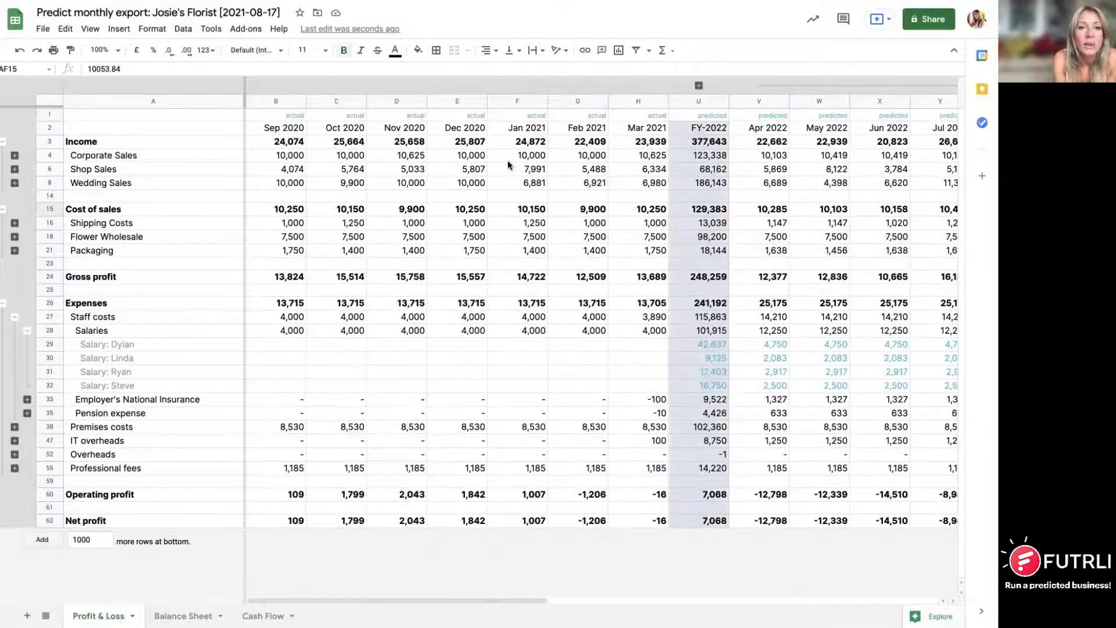
Step: Check the actual and predicted column labels, and collapse the Salaries and Staff costs row groups
{"action": "left_click", "coordinate": [598, 117]}
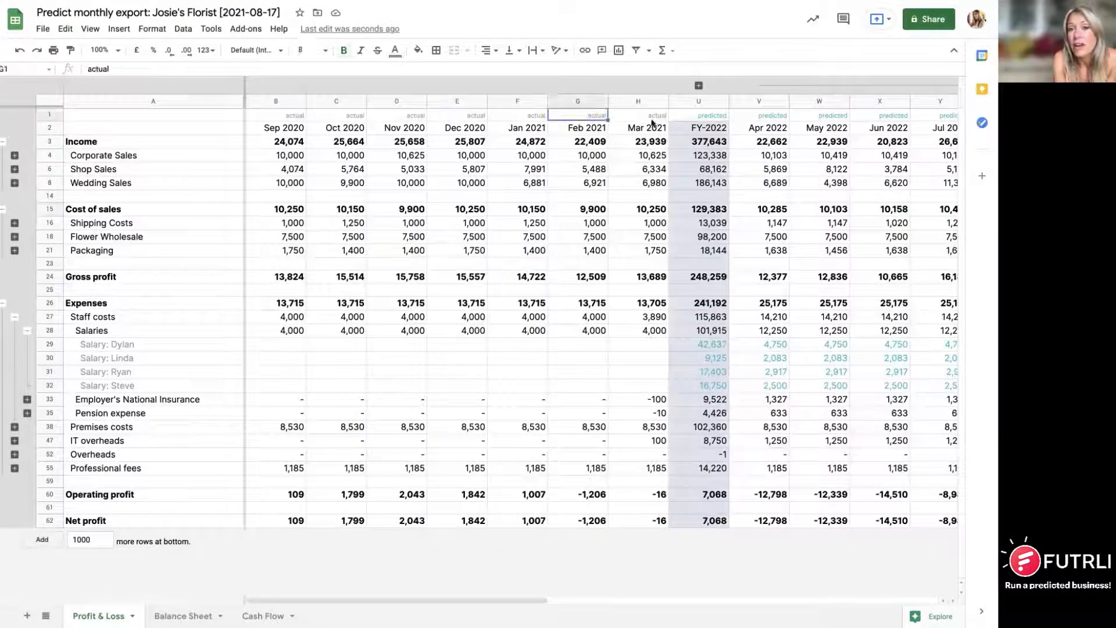
{"action": "left_click", "coordinate": [768, 119]}
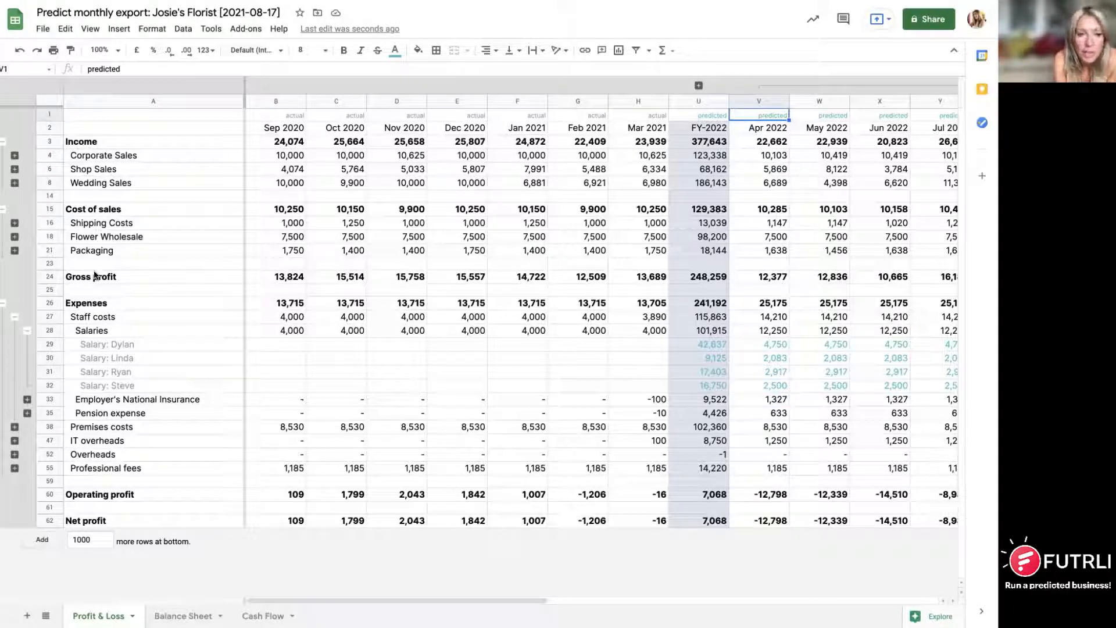
{"action": "left_click", "coordinate": [27, 331]}
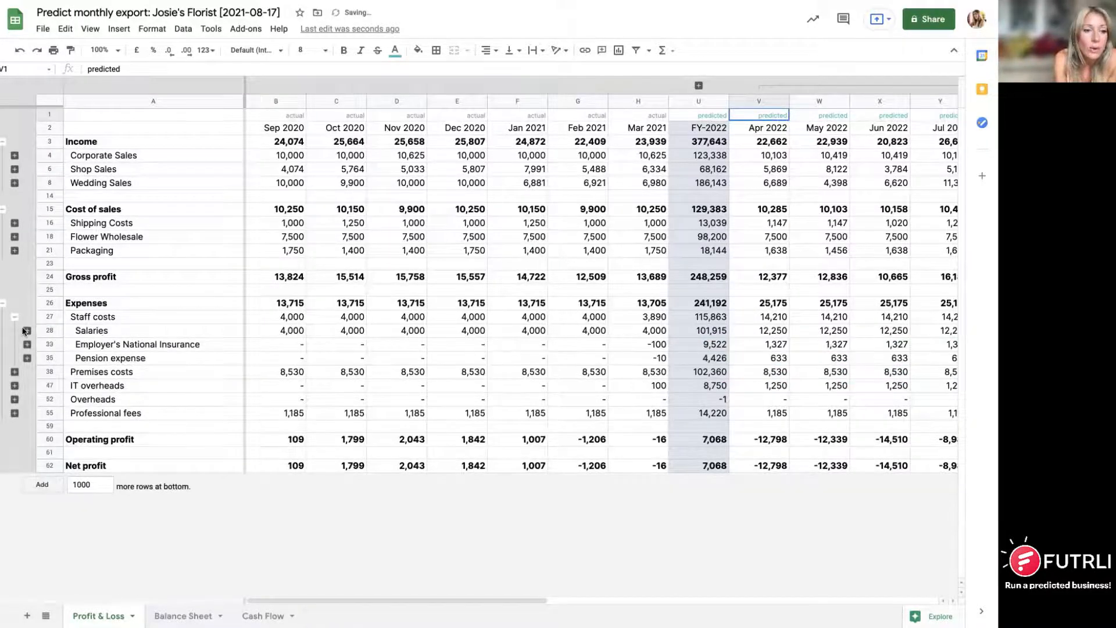
{"action": "left_click", "coordinate": [14, 317]}
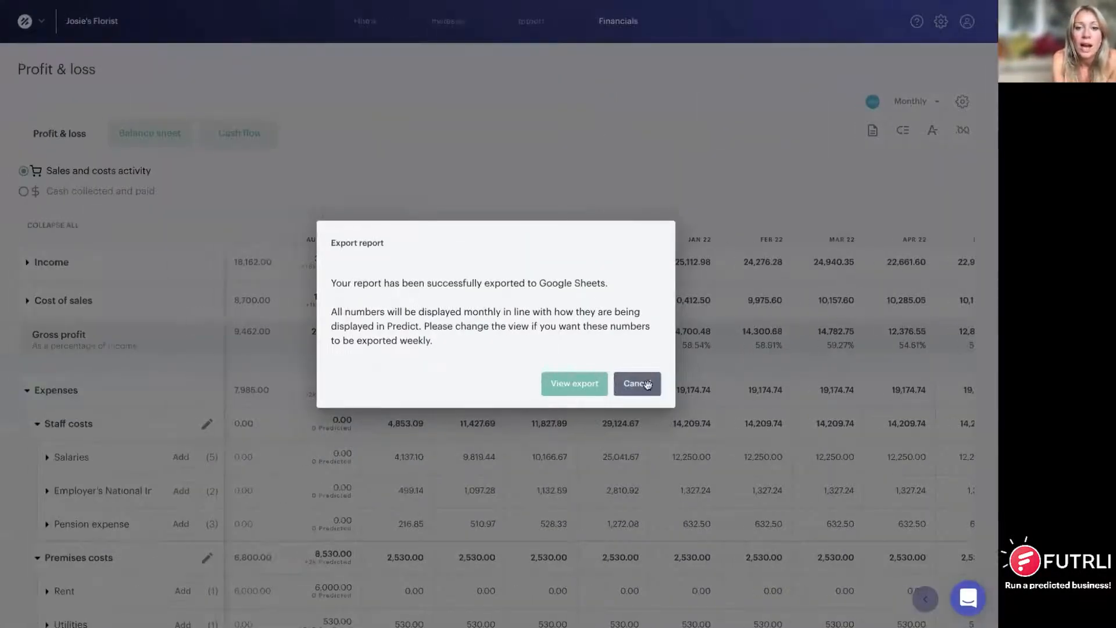
Step: Return to Futrli Predict, dismiss the export confirmation and open the Import page
{"action": "left_click", "coordinate": [647, 383]}
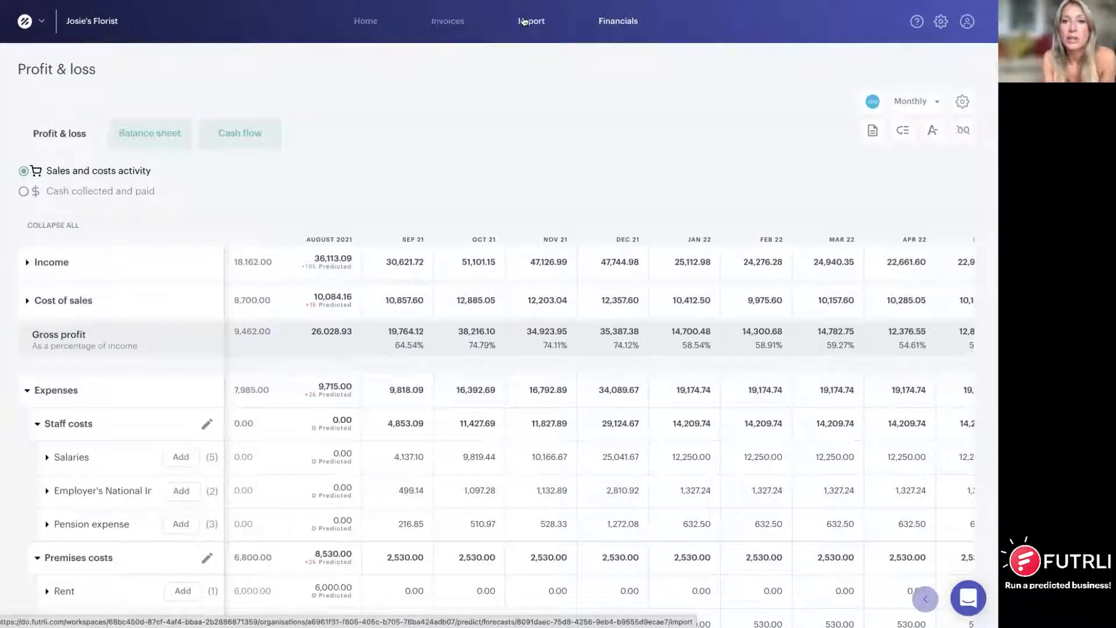
{"action": "left_click", "coordinate": [523, 22]}
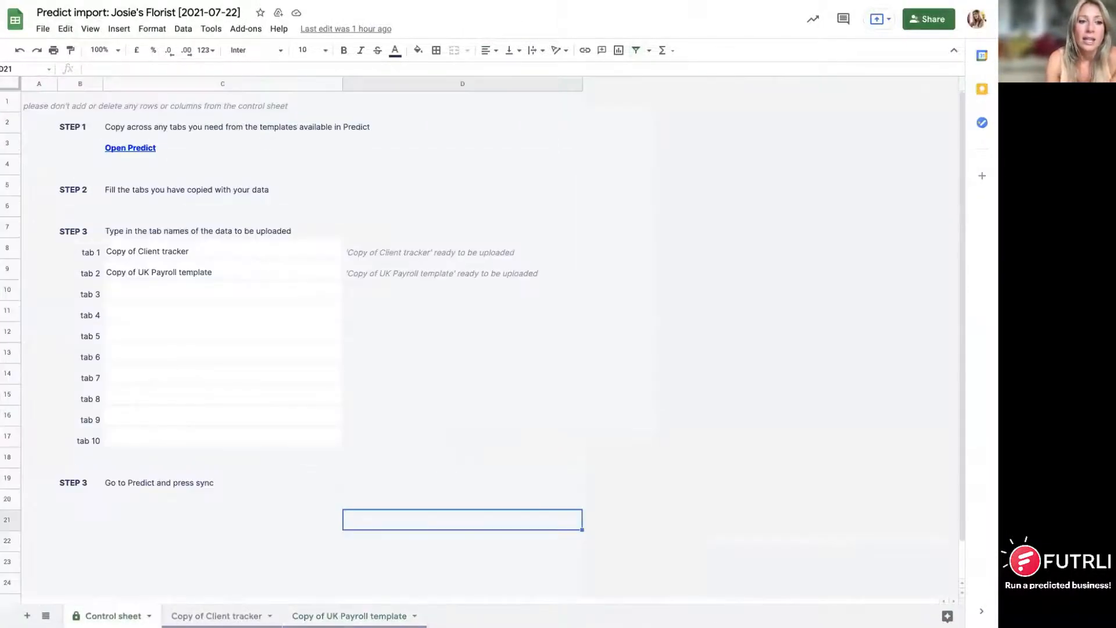
Step: Check the upload entries for tabs 1 and 2 on the import spreadsheet's Control sheet and open the UK Payroll template copy
{"action": "left_click", "coordinate": [207, 247]}
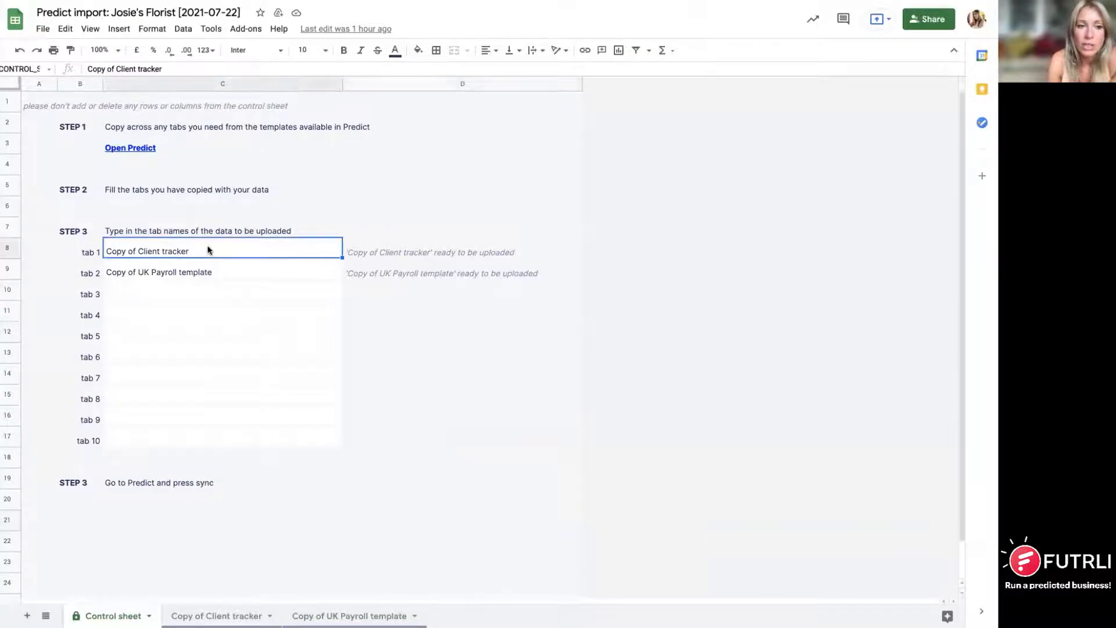
{"action": "left_click", "coordinate": [232, 272]}
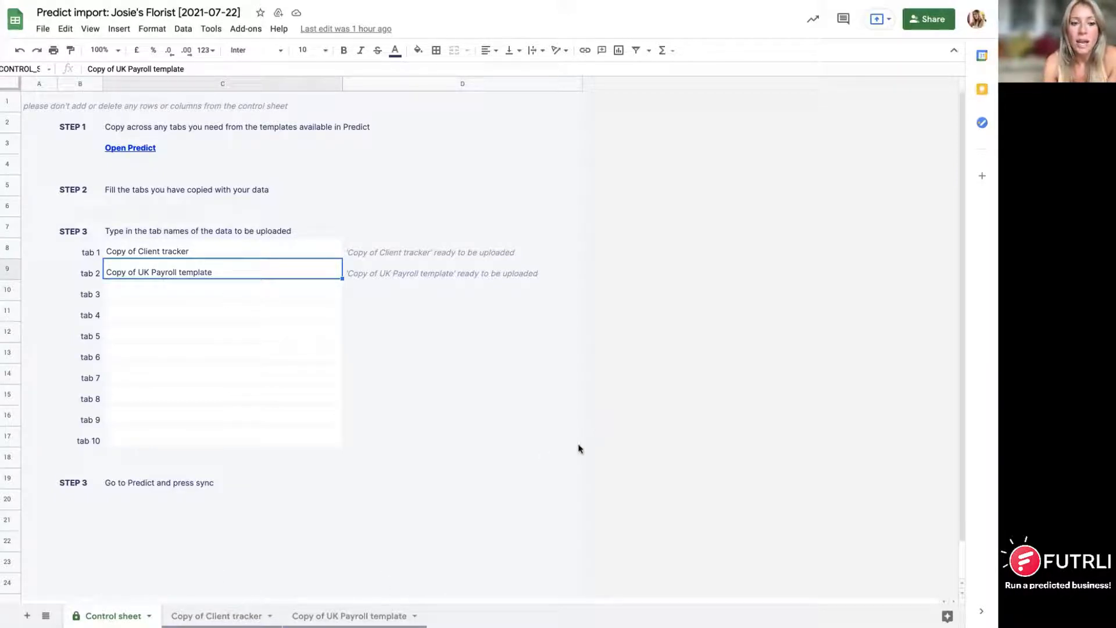
{"action": "left_click", "coordinate": [349, 616]}
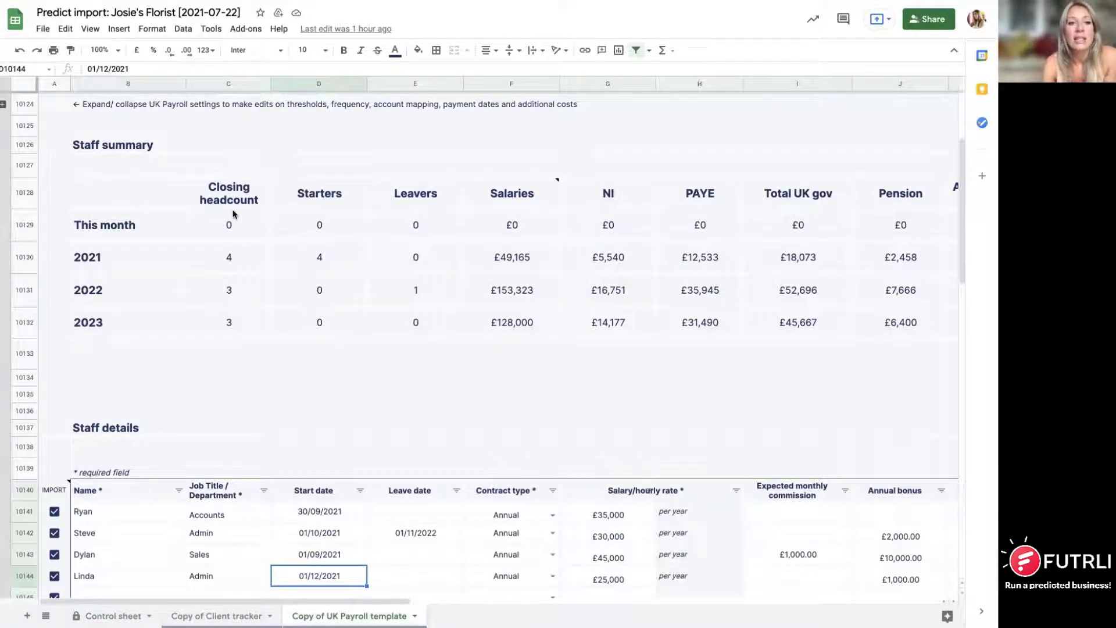
Step: Review the first employee's job title, start date and contract type options in the Staff details table
{"action": "scroll", "coordinate": [229, 226], "scroll_direction": "down", "scroll_amount": 3}
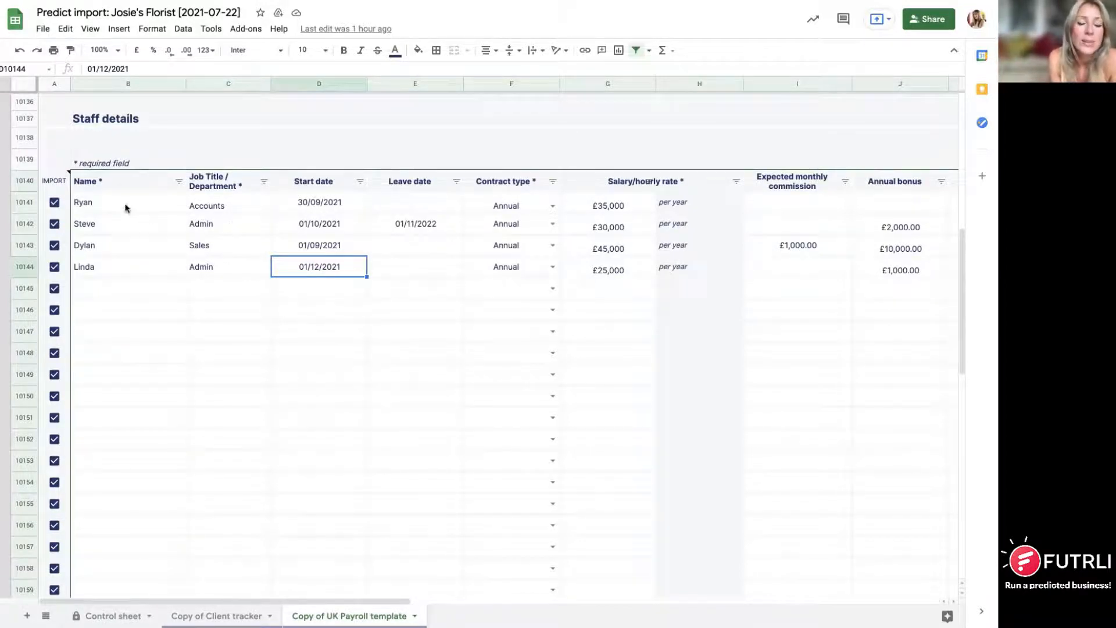
{"action": "left_click", "coordinate": [237, 213]}
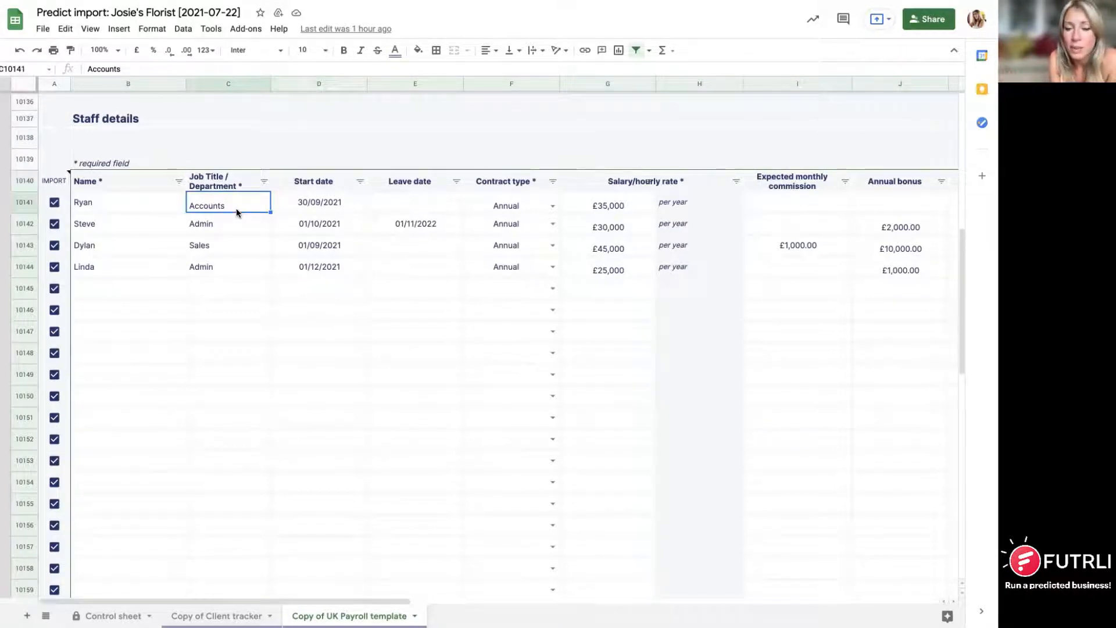
{"action": "left_click", "coordinate": [344, 207]}
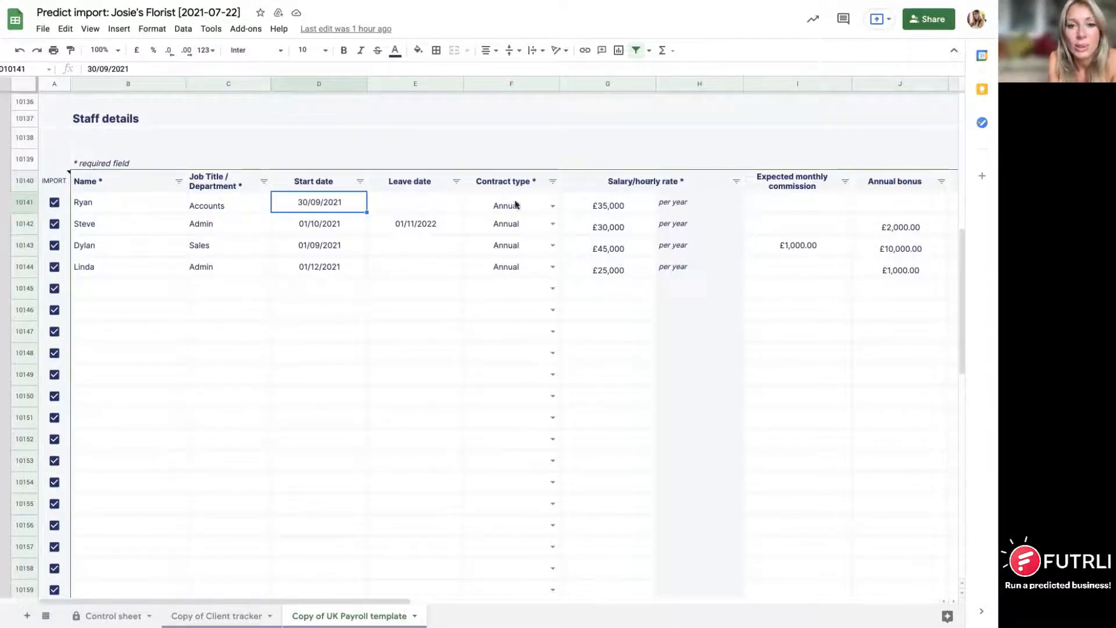
{"action": "left_click", "coordinate": [552, 208]}
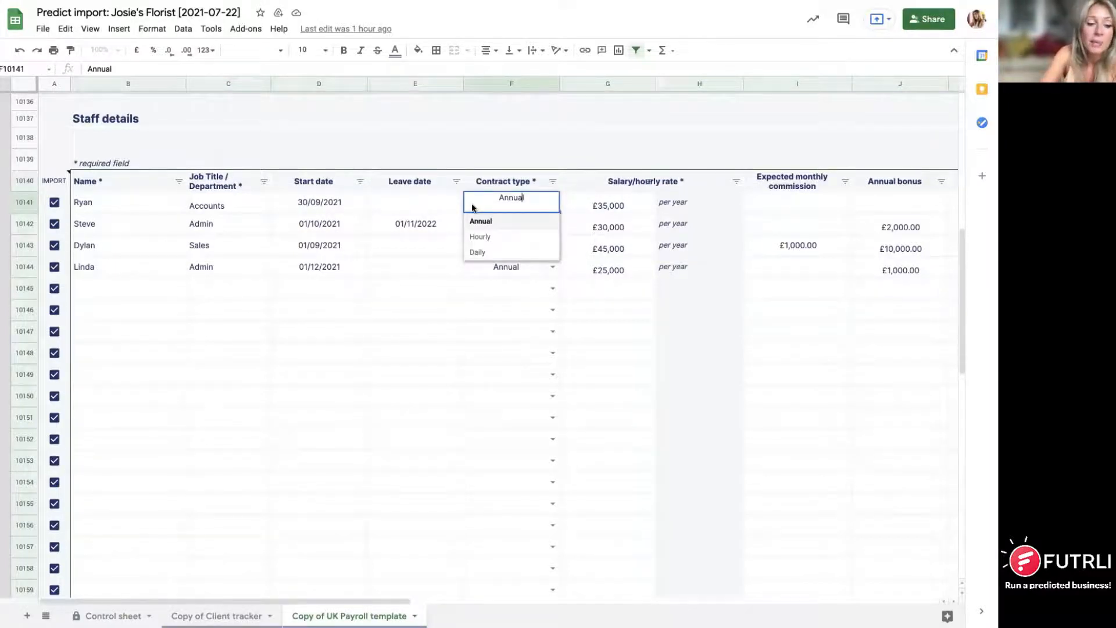
{"action": "key", "text": "Escape"}
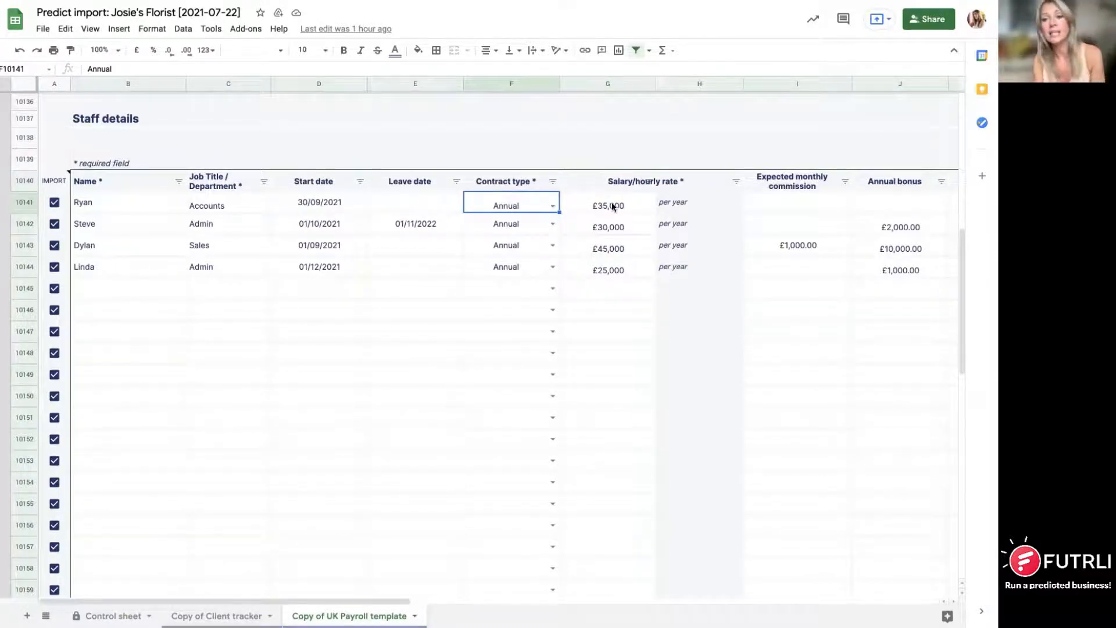
Step: Set the first employee's contract type to Daily and the pay rate to £100
{"action": "left_click", "coordinate": [553, 207]}
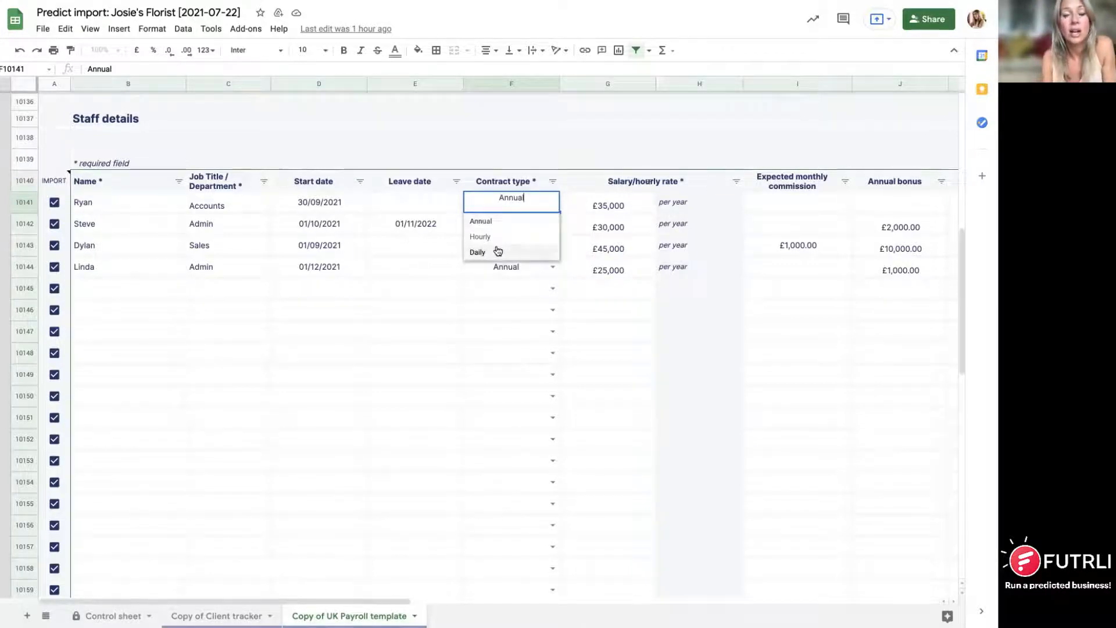
{"action": "left_click", "coordinate": [498, 251]}
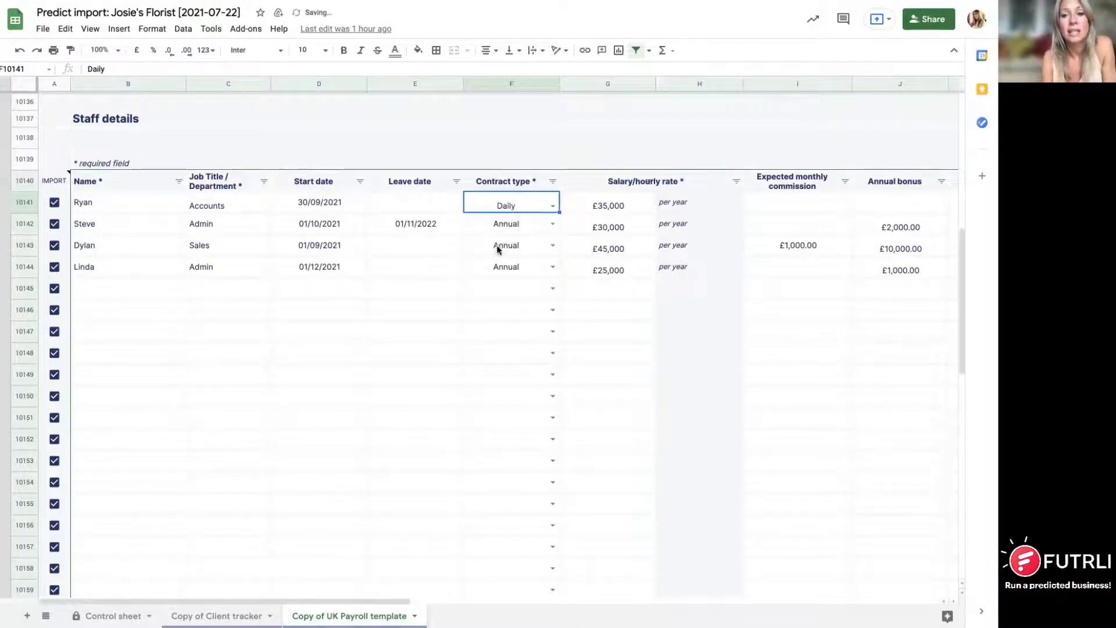
{"action": "left_click", "coordinate": [629, 205]}
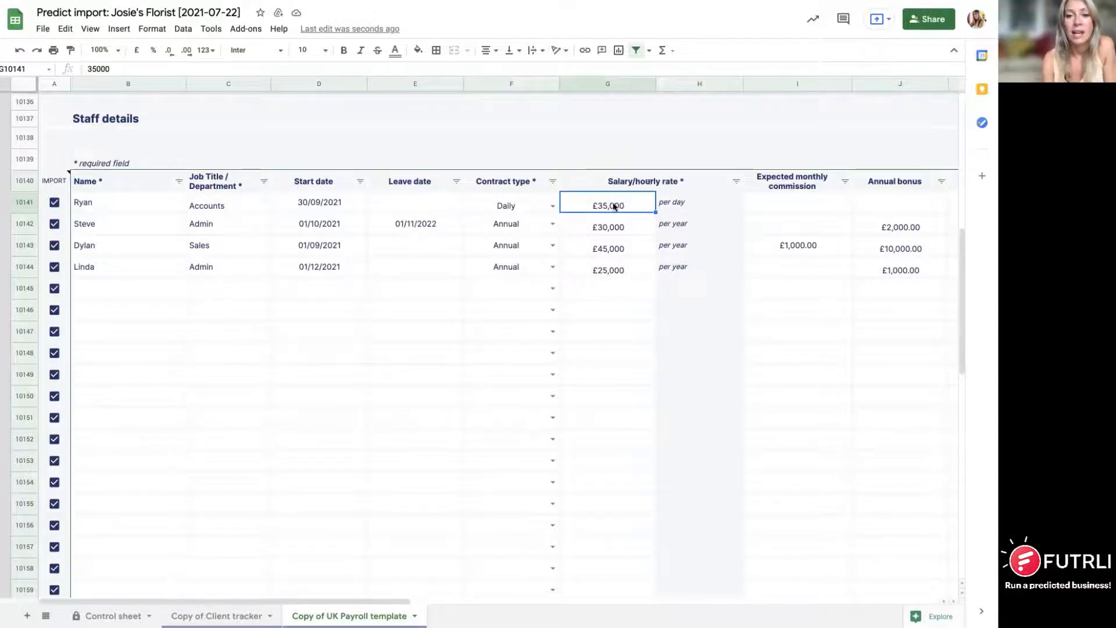
{"action": "type", "text": "100"}
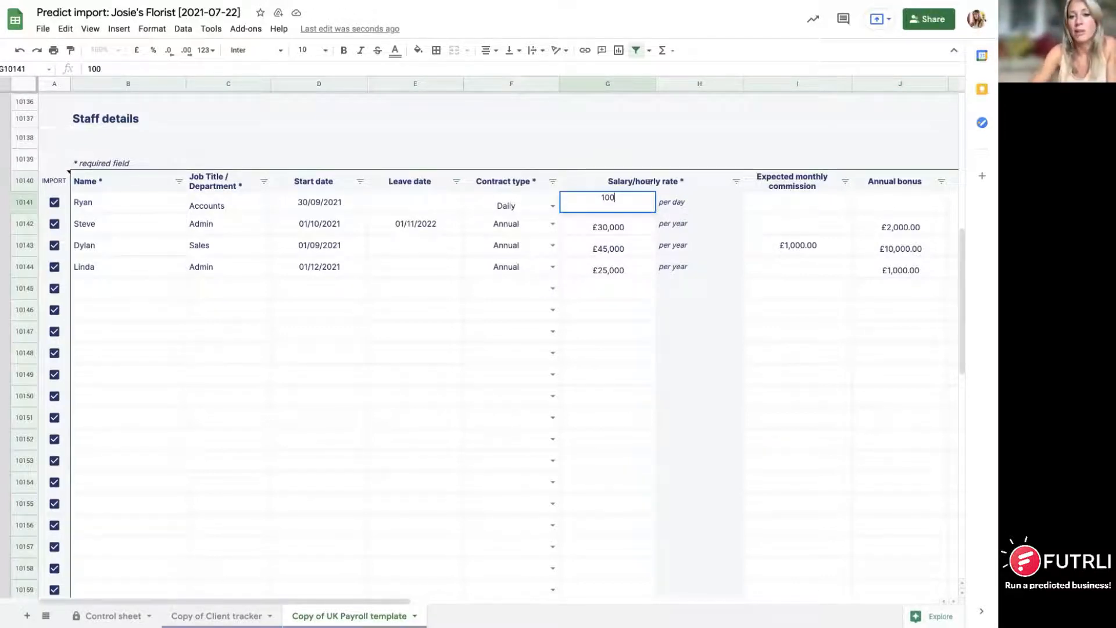
{"action": "left_click", "coordinate": [716, 203]}
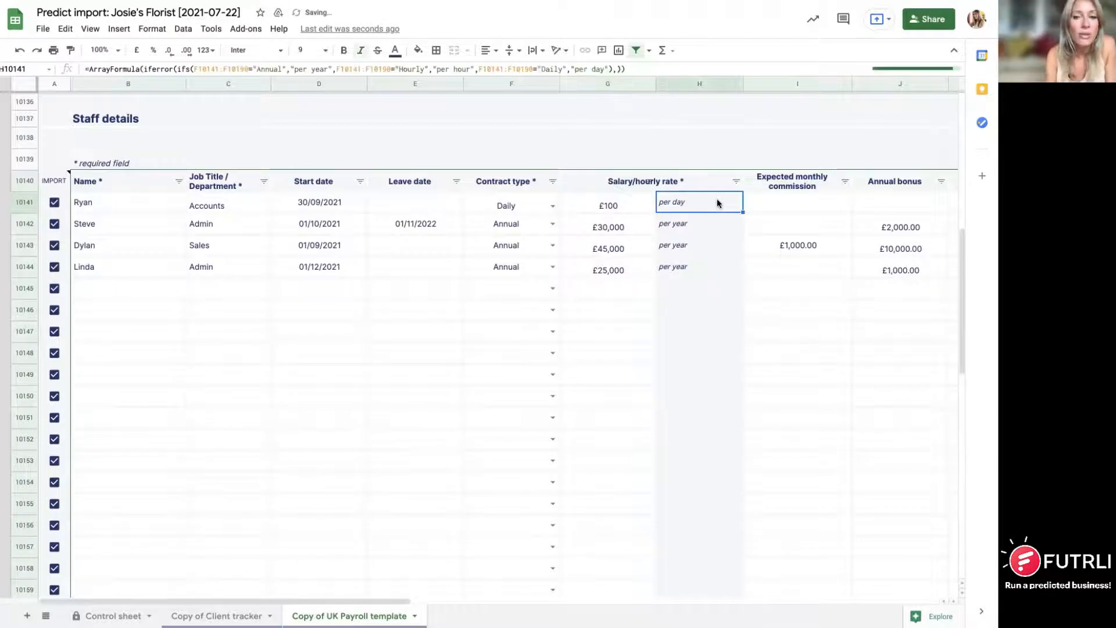
Step: Try Secondary payroll as the first employee's payroll override and switch it back to Primary payroll
{"action": "left_click", "coordinate": [782, 208]}
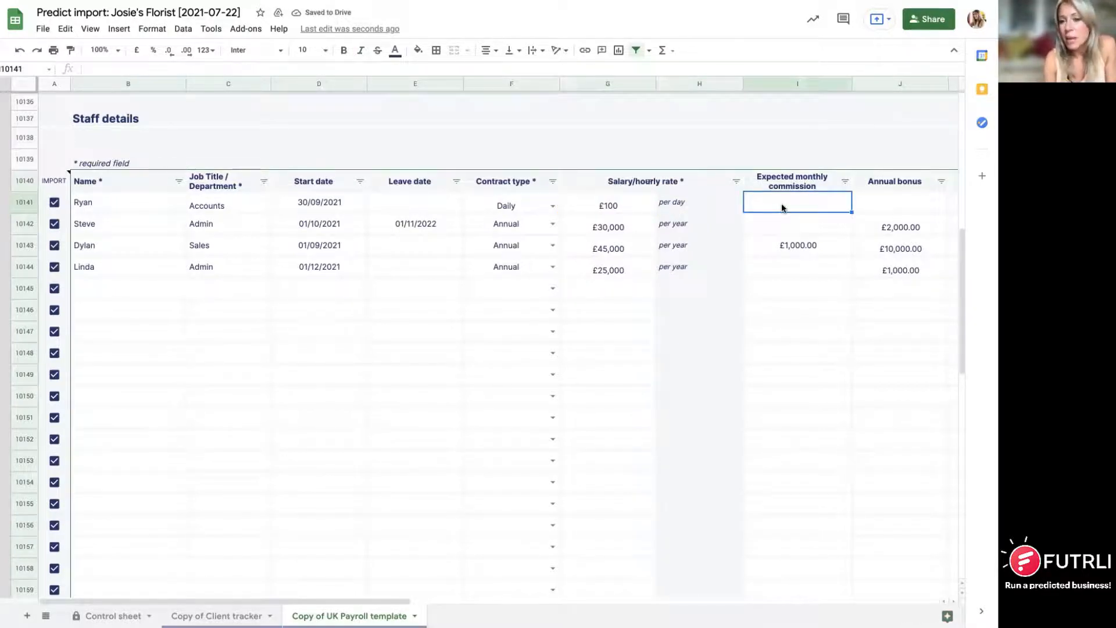
{"action": "scroll", "coordinate": [783, 208], "scroll_direction": "right", "scroll_amount": 6}
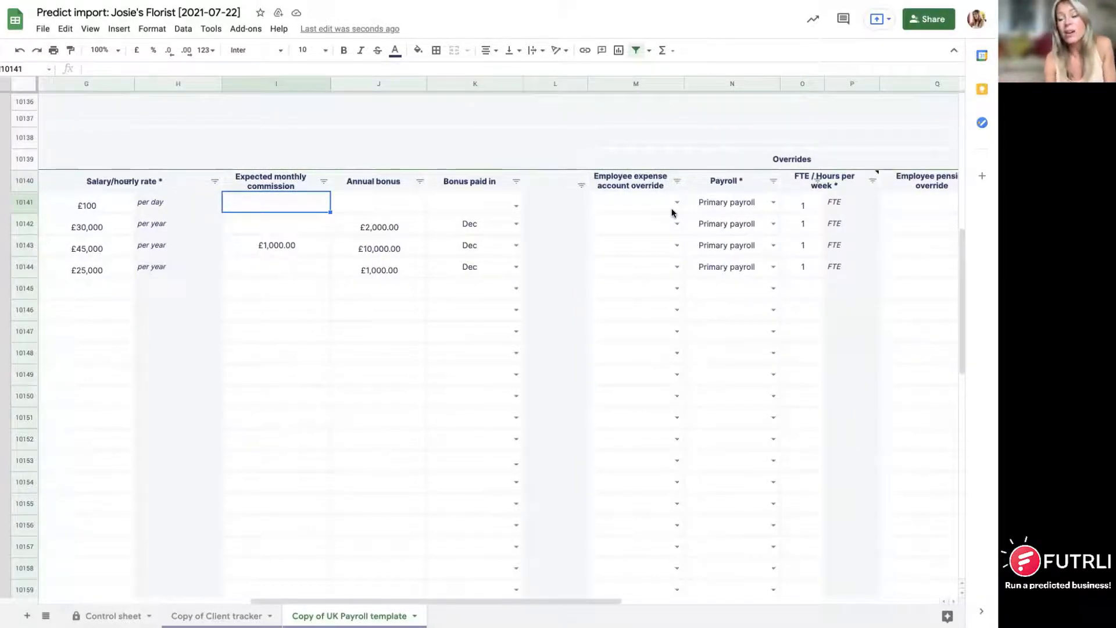
{"action": "scroll", "coordinate": [673, 213], "scroll_direction": "right", "scroll_amount": 2}
{"action": "scroll", "coordinate": [673, 213], "scroll_direction": "right", "scroll_amount": 1}
{"action": "double_click", "coordinate": [590, 210]}
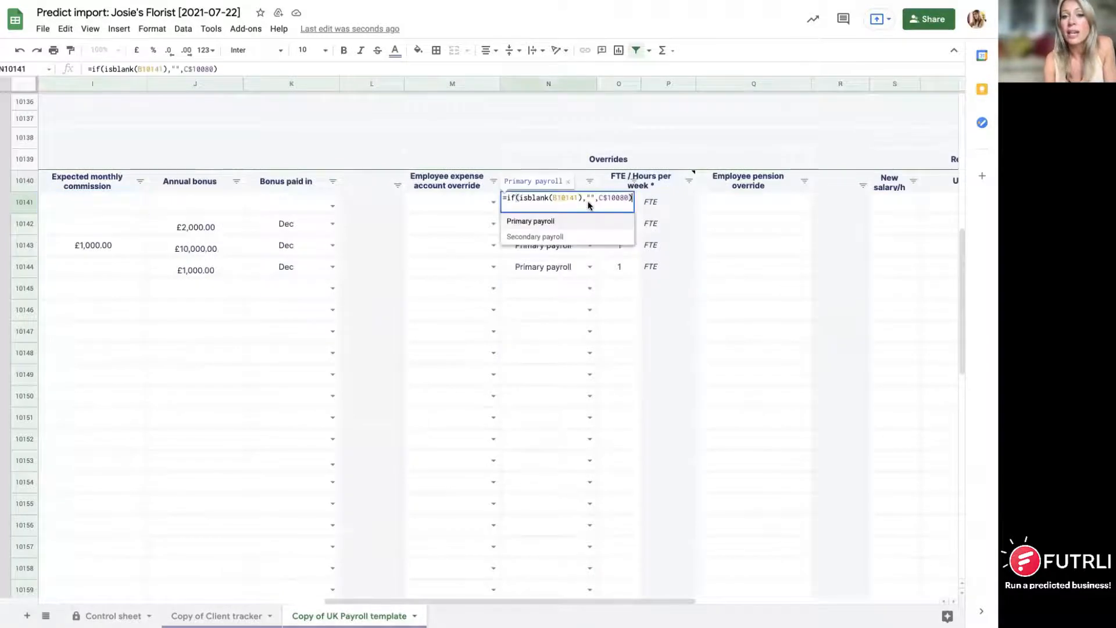
{"action": "left_click", "coordinate": [549, 237]}
{"action": "double_click", "coordinate": [589, 208]}
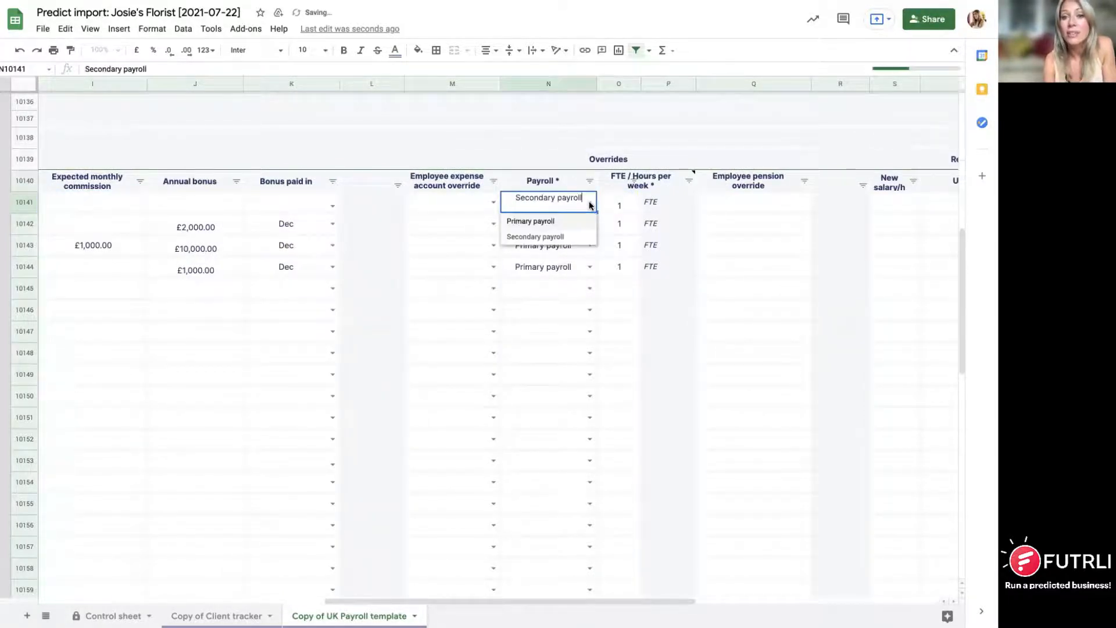
{"action": "left_click", "coordinate": [564, 223]}
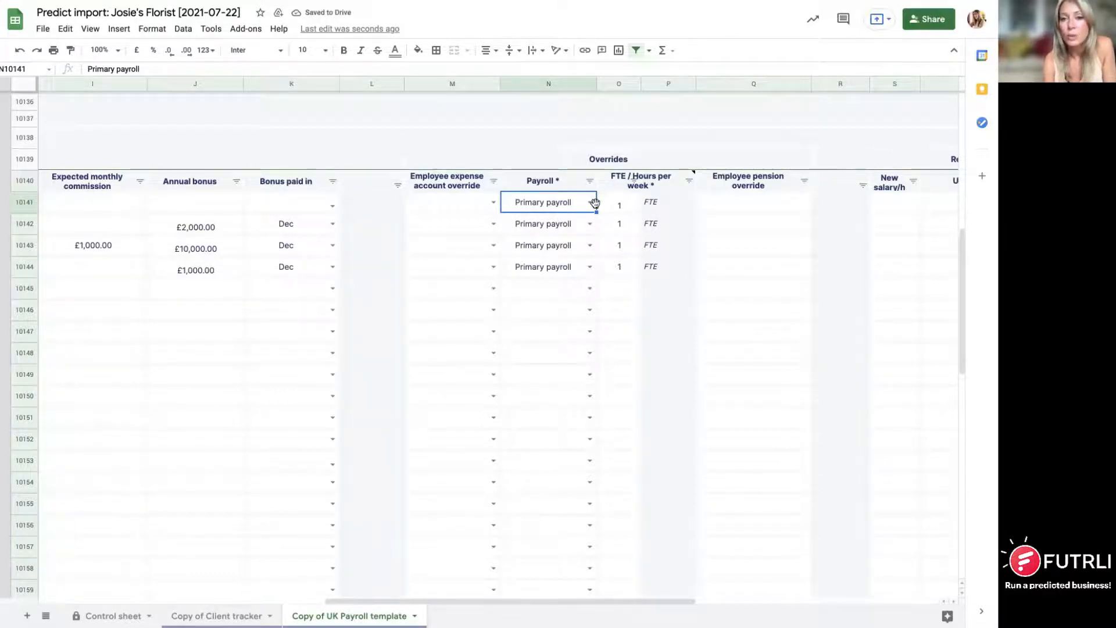
Step: Review the Overrides, Revised Salary and Additional Costs columns of the Staff details table
{"action": "scroll", "coordinate": [770, 212], "scroll_direction": "right", "scroll_amount": 5}
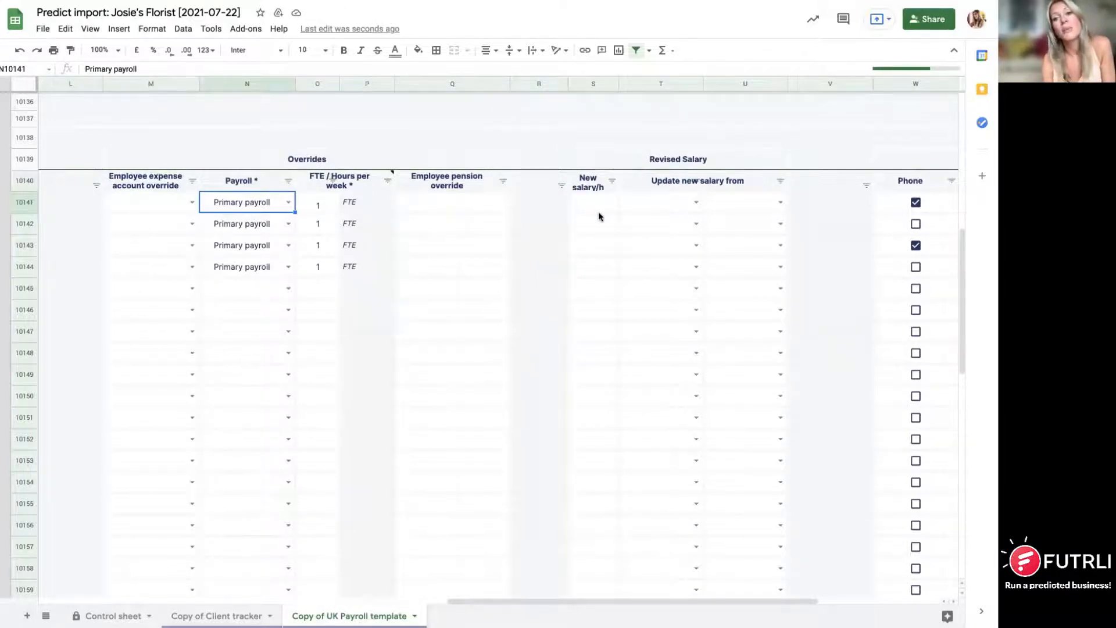
{"action": "scroll", "coordinate": [599, 216], "scroll_direction": "right", "scroll_amount": 3}
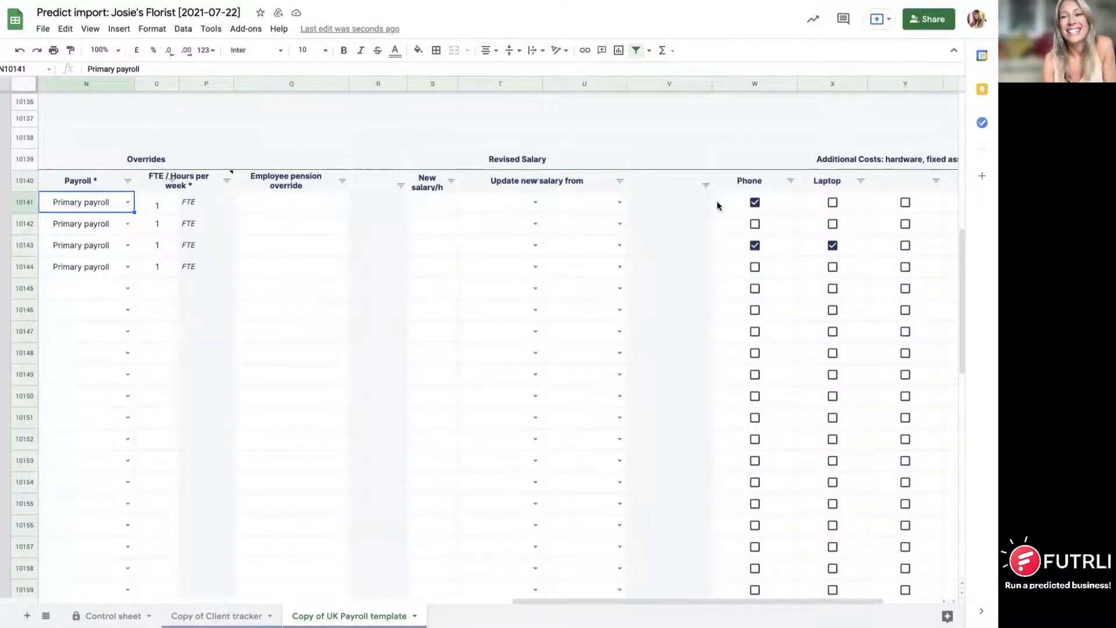
{"action": "scroll", "coordinate": [761, 205], "scroll_direction": "right", "scroll_amount": 3}
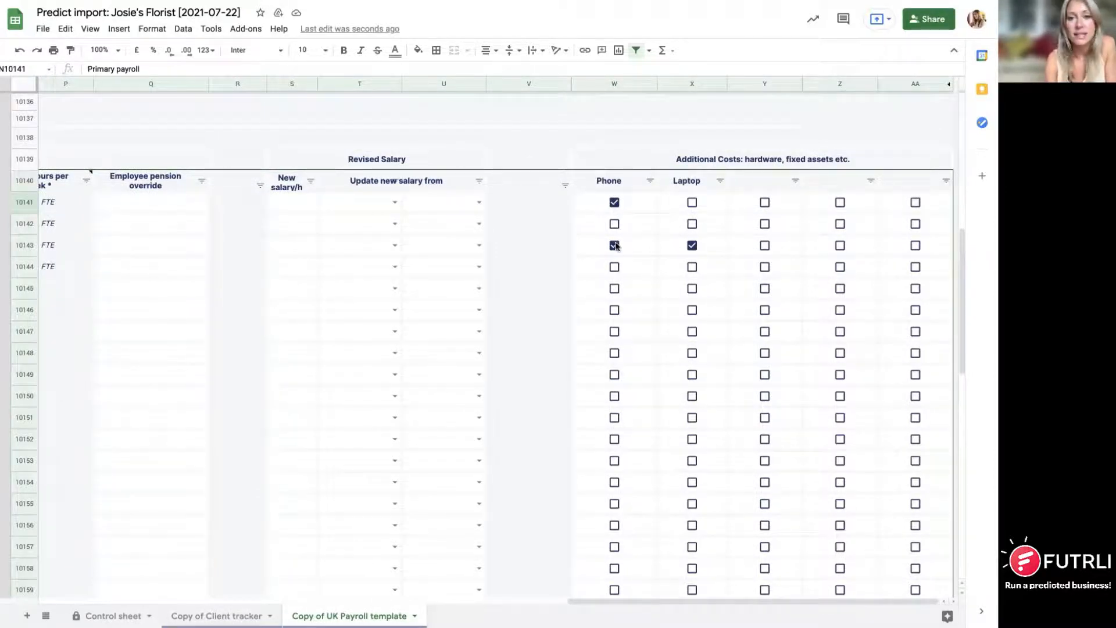
Step: Expand the import readiness checks at the start of the UK payroll template and review each section's checks
{"action": "scroll", "coordinate": [470, 254], "scroll_direction": "up", "scroll_amount": 10}
{"action": "scroll", "coordinate": [470, 254], "scroll_direction": "left", "scroll_amount": 5}
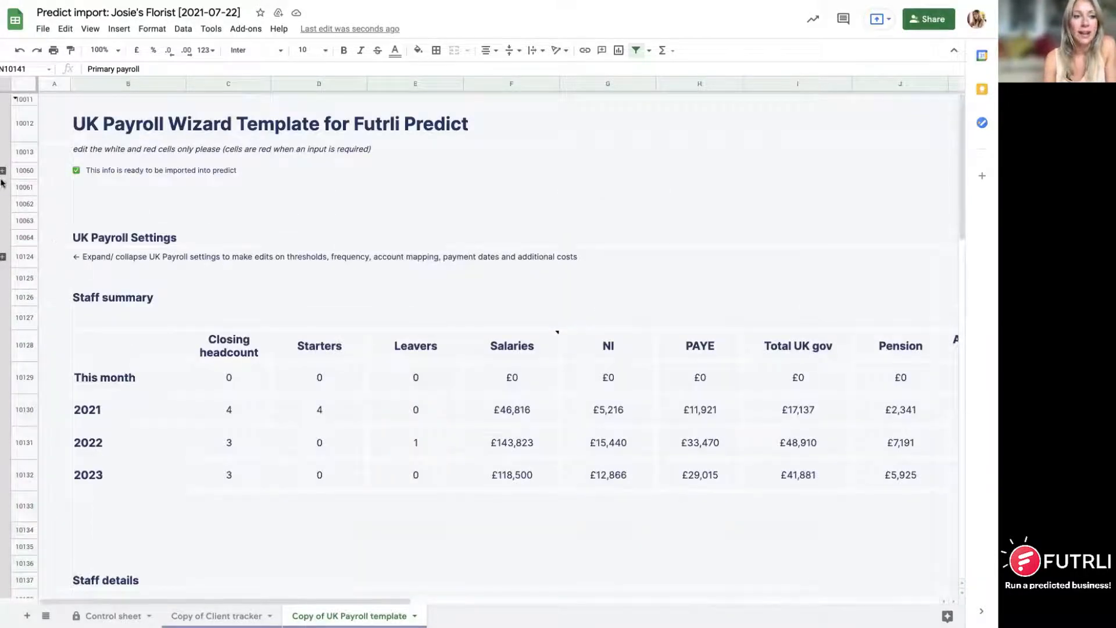
{"action": "left_click", "coordinate": [3, 171]}
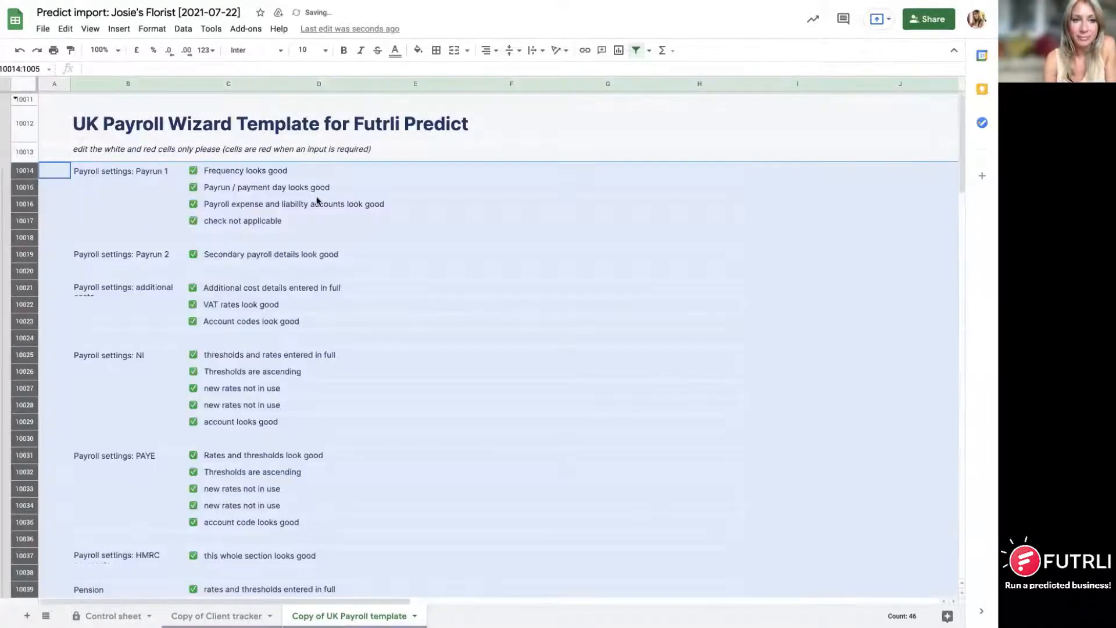
{"action": "left_click", "coordinate": [553, 195]}
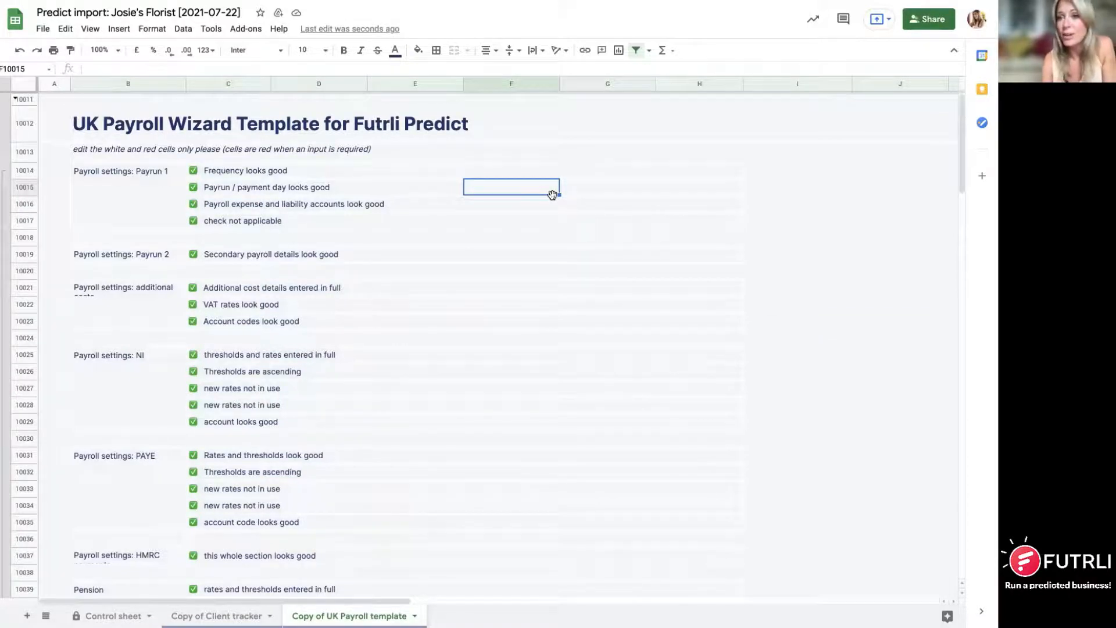
{"action": "scroll", "coordinate": [242, 297], "scroll_direction": "down", "scroll_amount": 3}
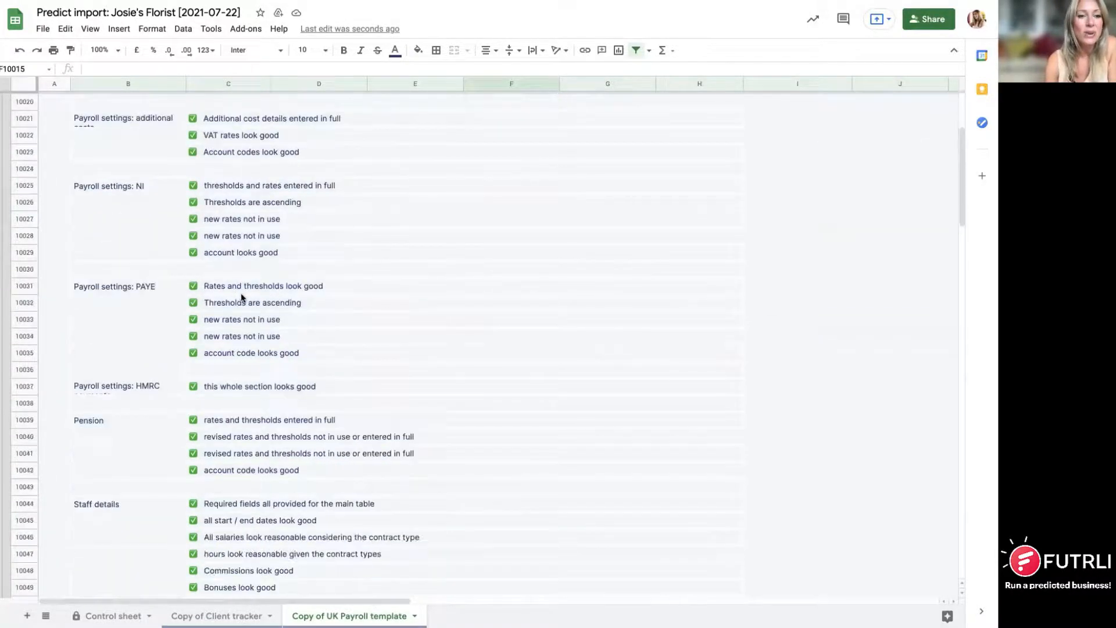
{"action": "scroll", "coordinate": [242, 297], "scroll_direction": "down", "scroll_amount": 10}
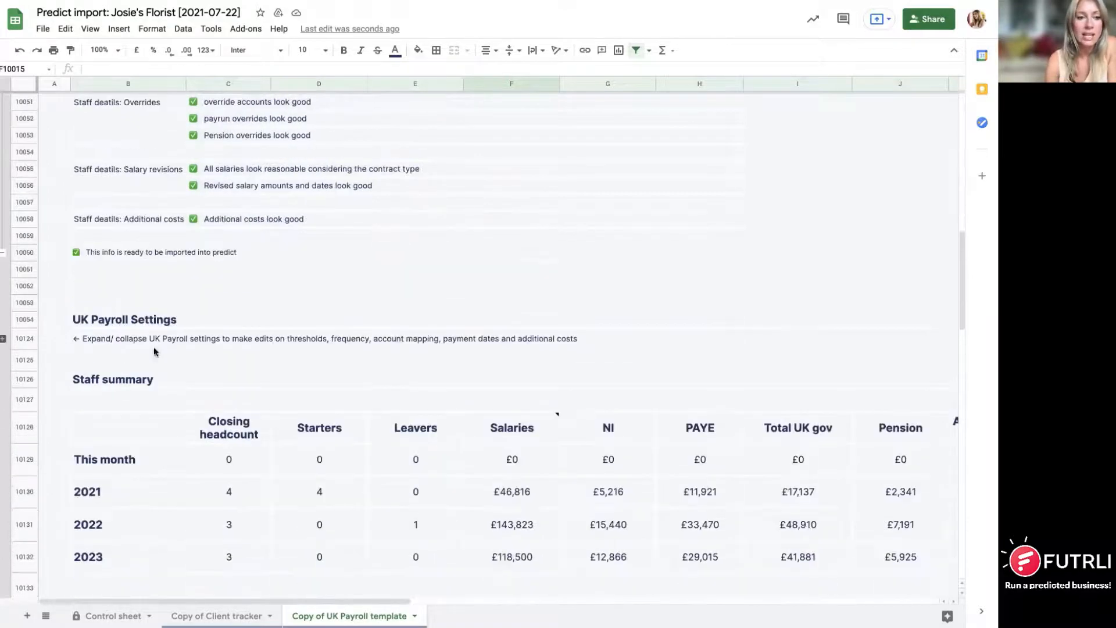
Step: Expand the UK Payroll Settings and check the expense account options for Salaries in the account mapping
{"action": "left_click", "coordinate": [3, 338]}
{"action": "scroll", "coordinate": [230, 320], "scroll_direction": "down", "scroll_amount": 1}
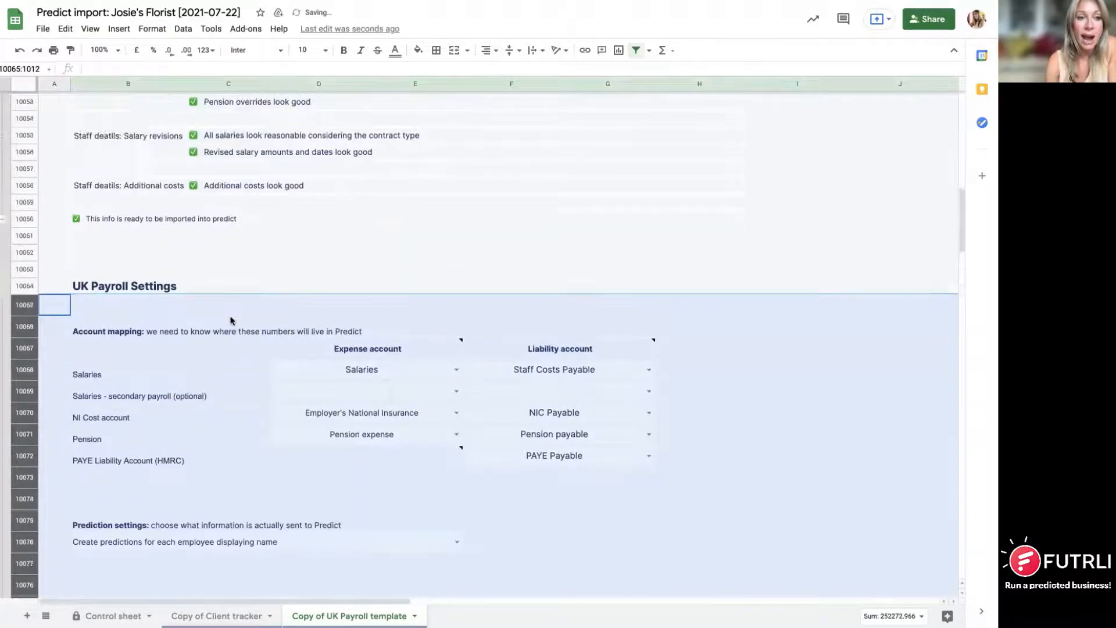
{"action": "scroll", "coordinate": [231, 320], "scroll_direction": "down", "scroll_amount": 4}
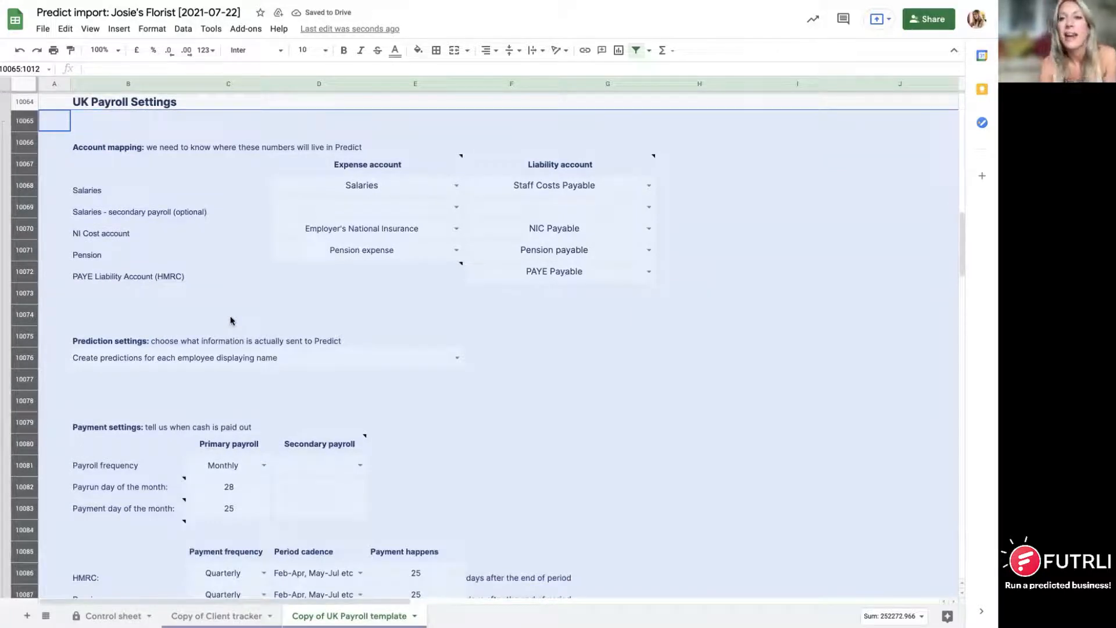
{"action": "left_click", "coordinate": [579, 300]}
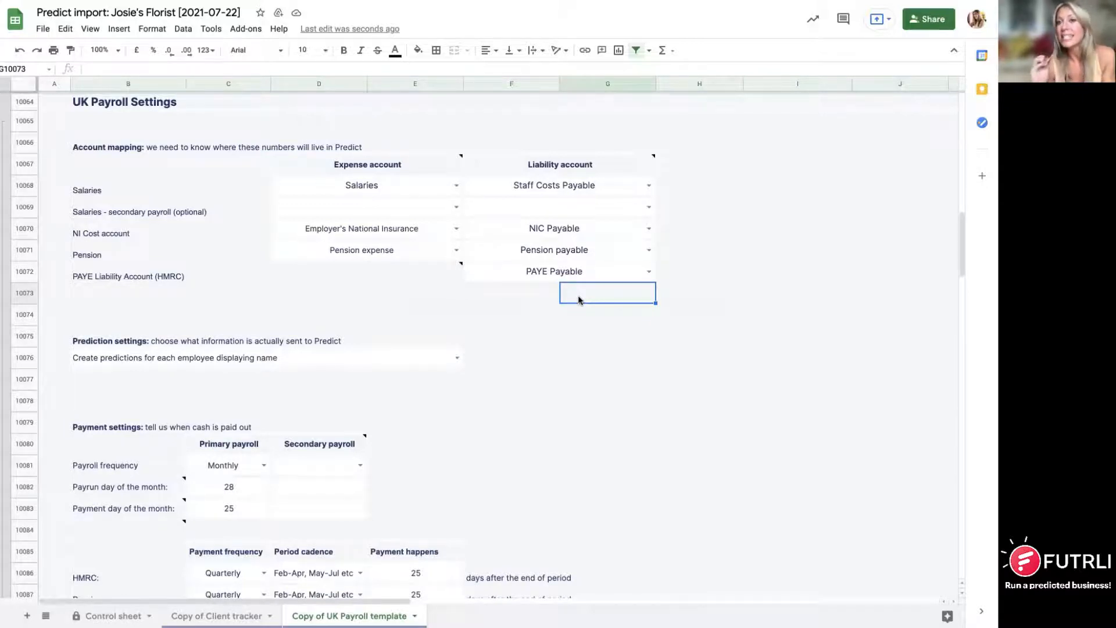
{"action": "left_click", "coordinate": [457, 189]}
{"action": "left_click", "coordinate": [456, 186]}
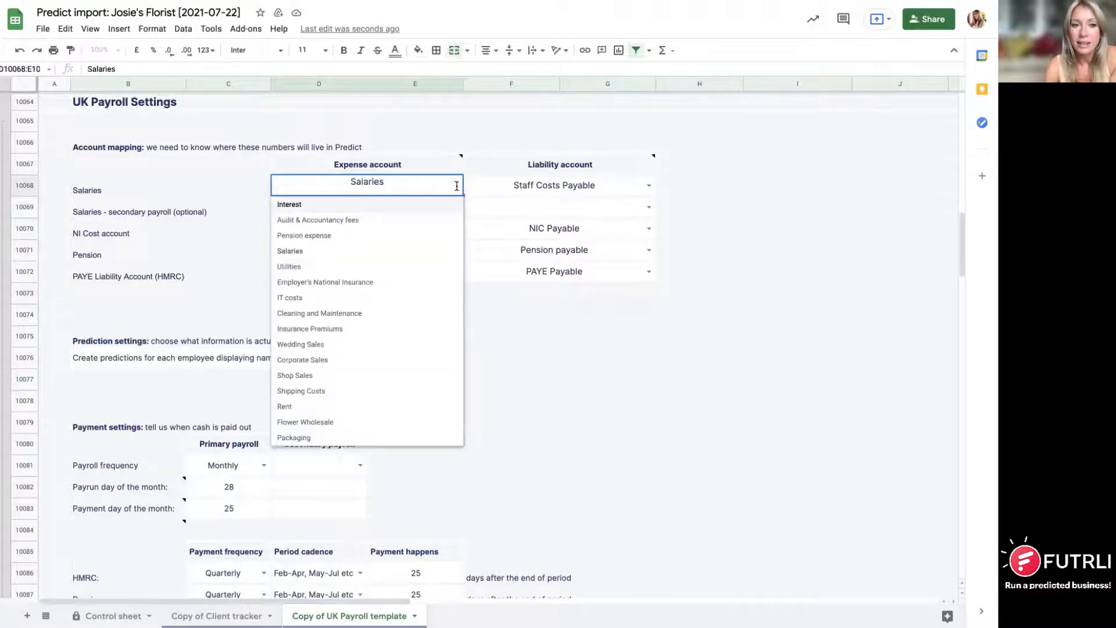
{"action": "left_click", "coordinate": [735, 194]}
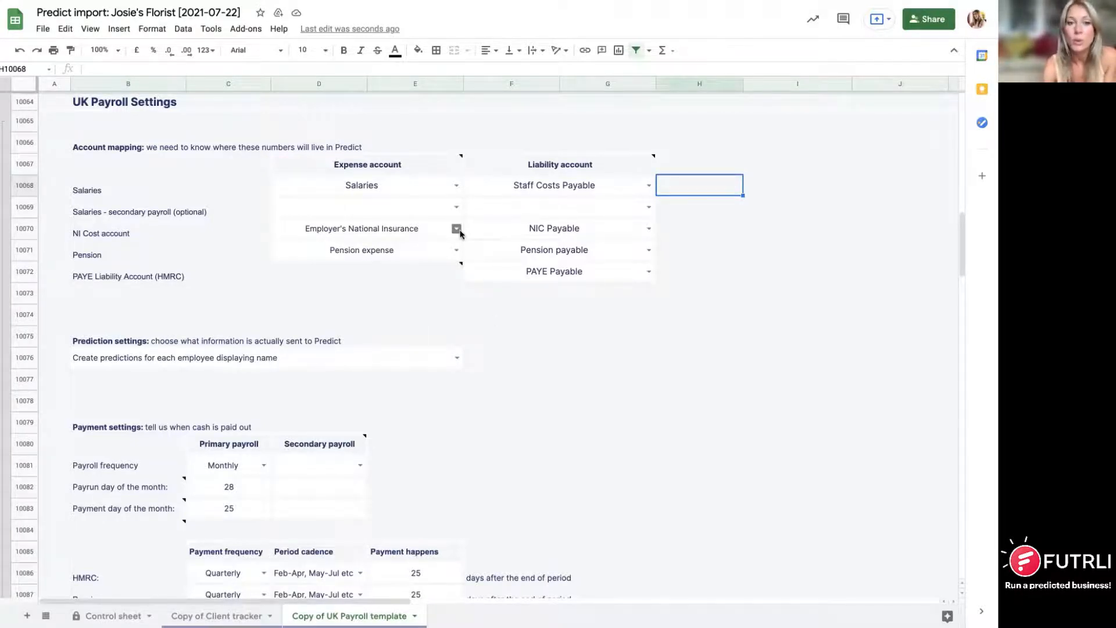
Step: Review the prediction and payment settings, additional costs, and the National Insurance, PAYE and pension thresholds
{"action": "scroll", "coordinate": [523, 325], "scroll_direction": "down", "scroll_amount": 4}
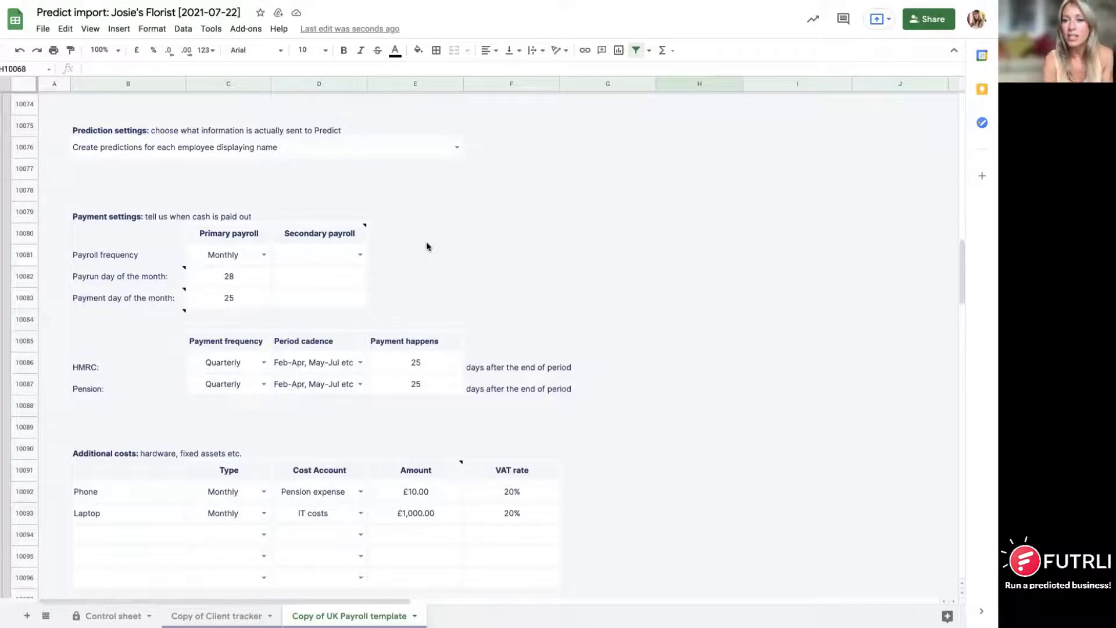
{"action": "scroll", "coordinate": [427, 244], "scroll_direction": "down", "scroll_amount": 3}
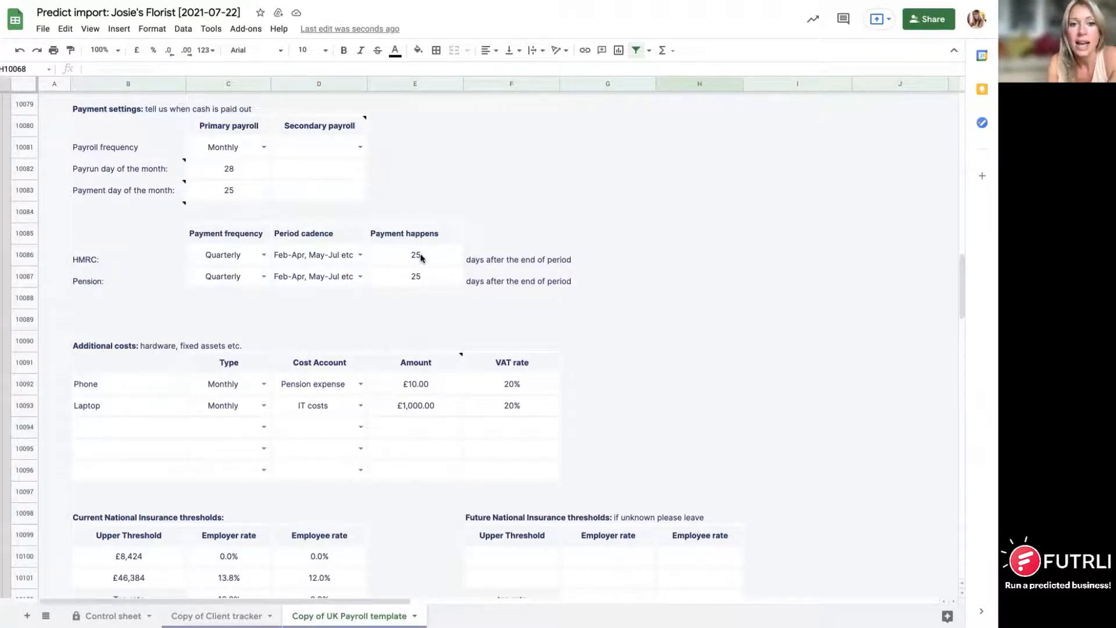
{"action": "scroll", "coordinate": [530, 259], "scroll_direction": "down", "scroll_amount": 2}
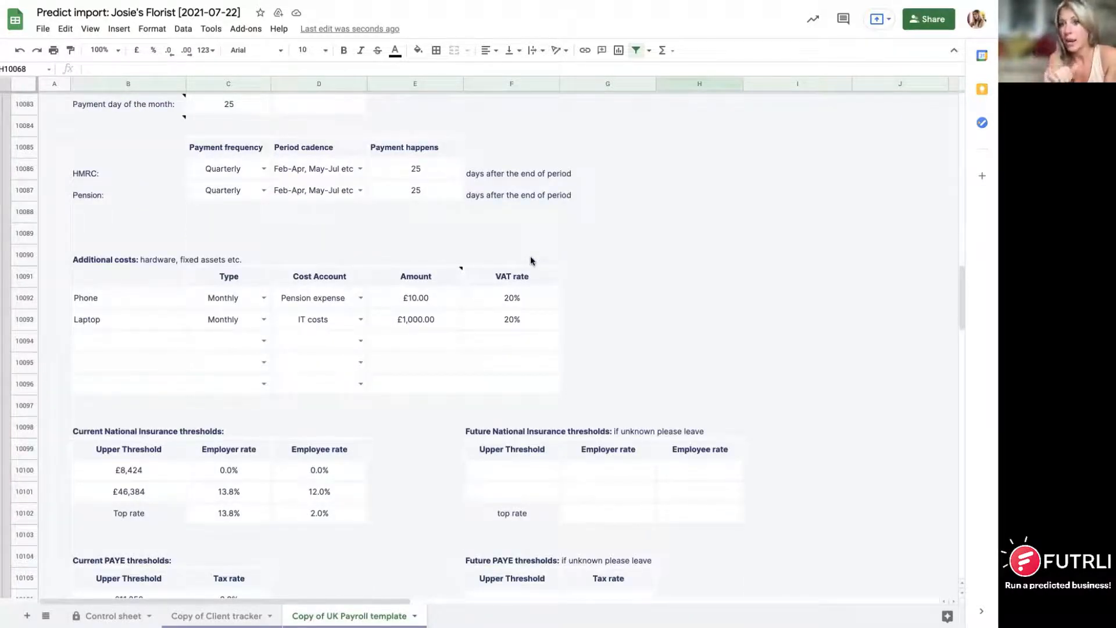
{"action": "scroll", "coordinate": [530, 259], "scroll_direction": "down", "scroll_amount": 3}
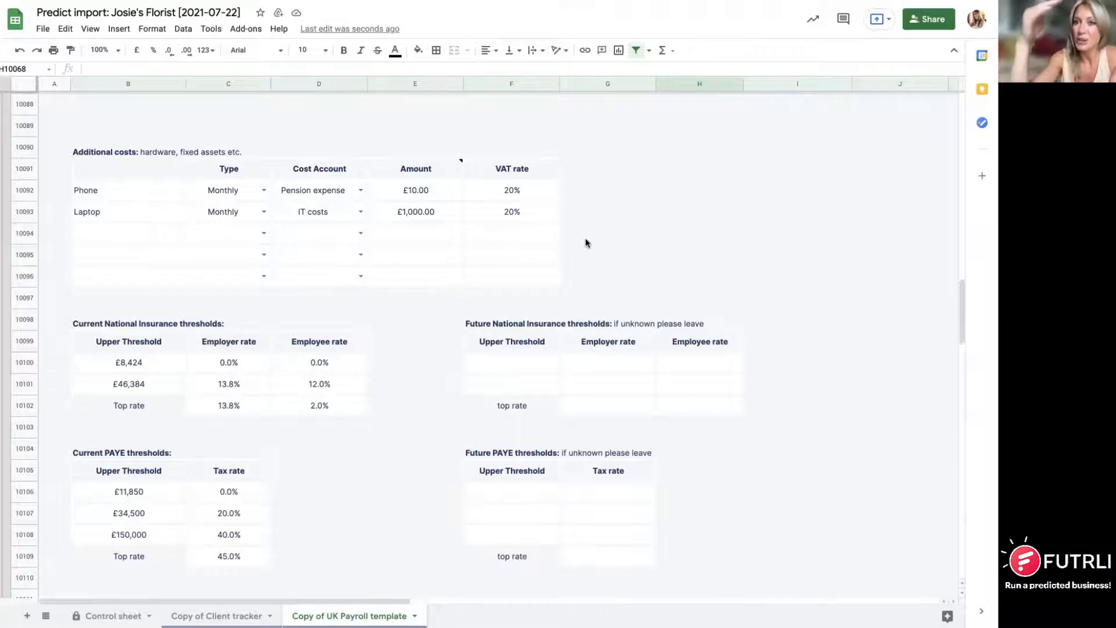
{"action": "scroll", "coordinate": [586, 243], "scroll_direction": "down", "scroll_amount": 2}
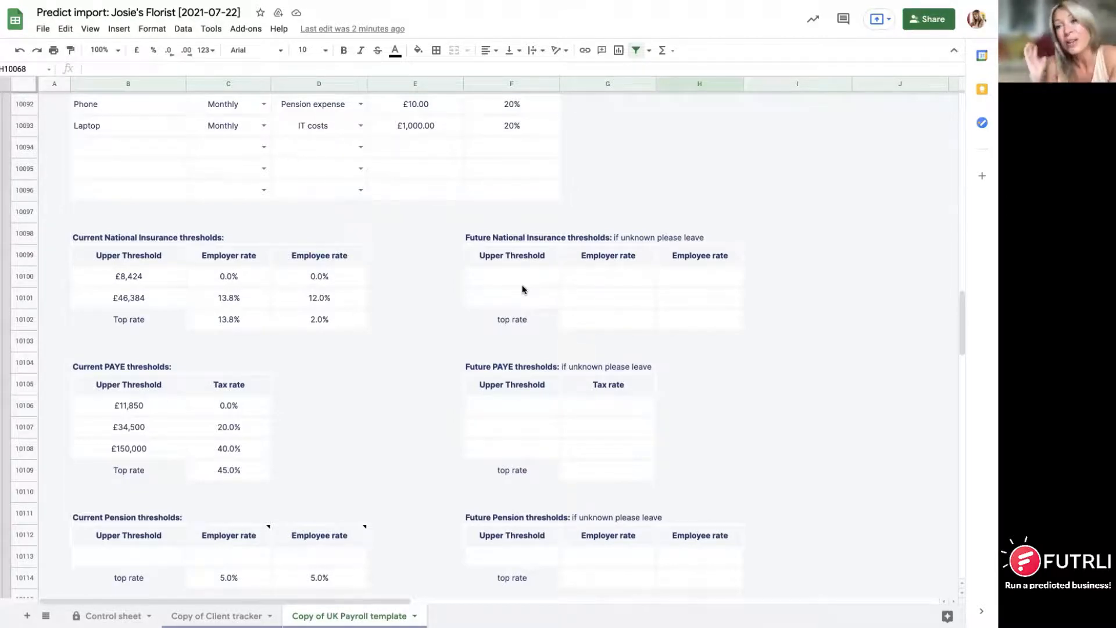
{"action": "scroll", "coordinate": [375, 266], "scroll_direction": "down", "scroll_amount": 2}
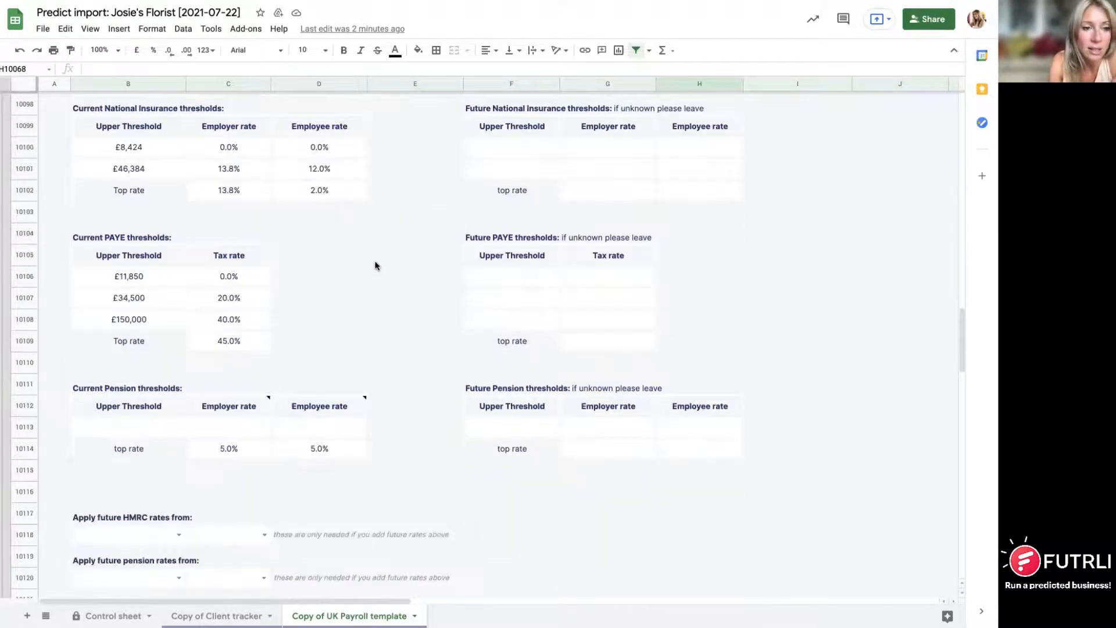
{"action": "scroll", "coordinate": [375, 265], "scroll_direction": "down", "scroll_amount": 3}
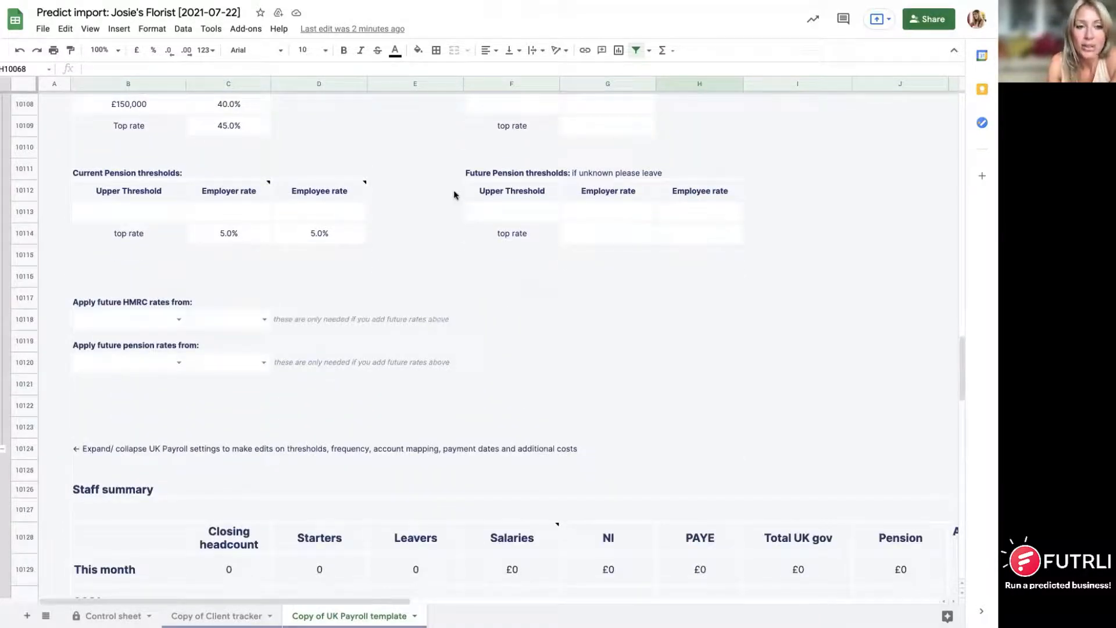
{"action": "scroll", "coordinate": [454, 195], "scroll_direction": "down", "scroll_amount": 1}
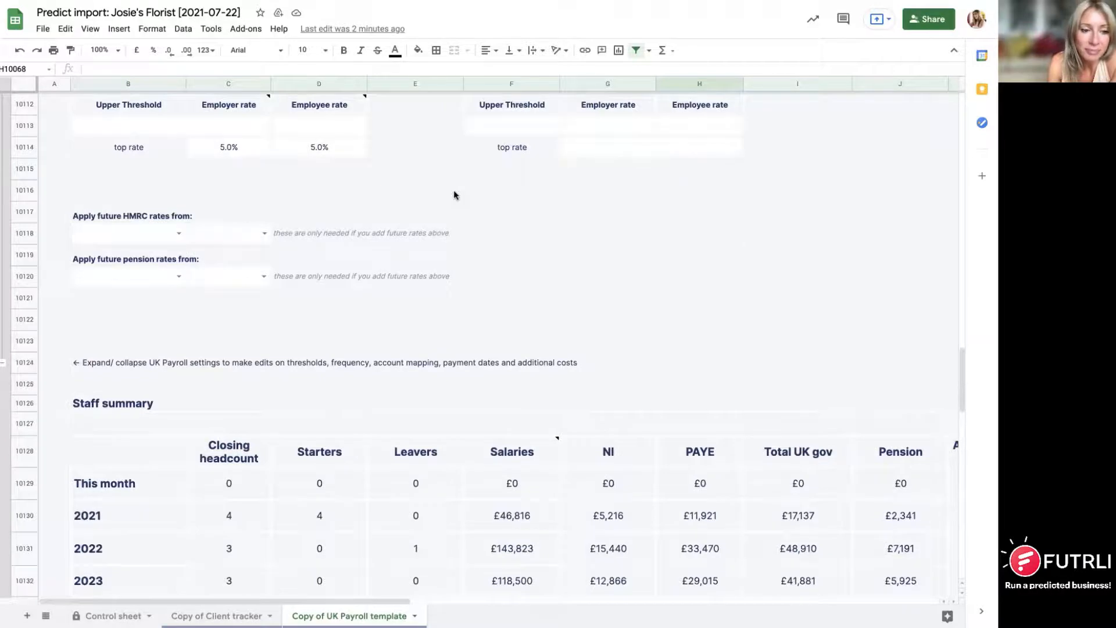
{"action": "scroll", "coordinate": [454, 195], "scroll_direction": "down", "scroll_amount": 1}
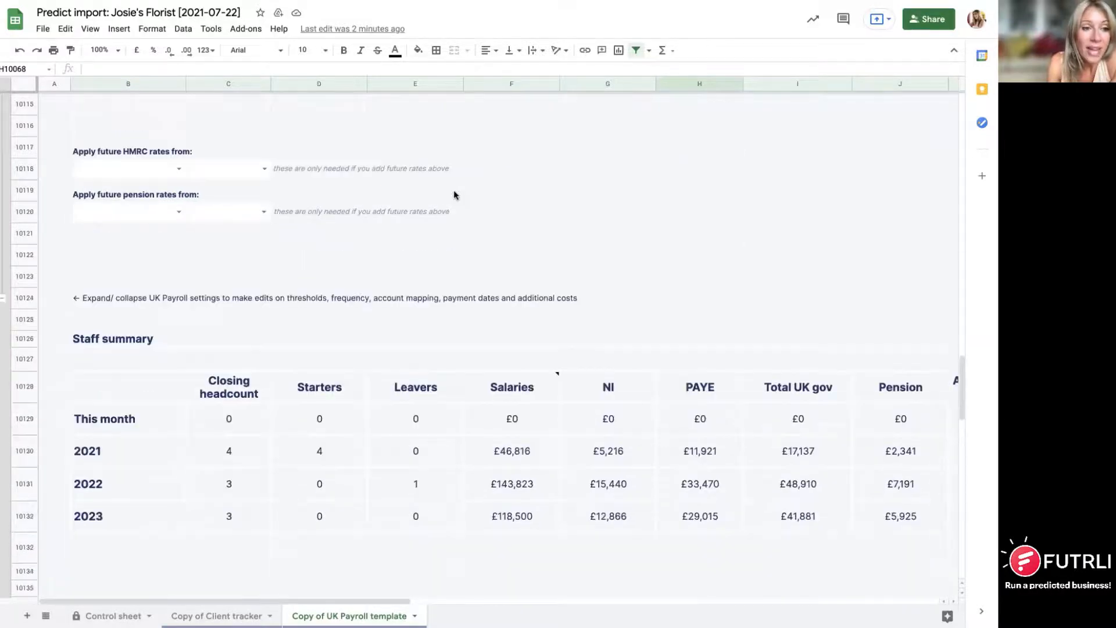
Step: Collapse the UK Payroll Settings and review the Staff summary across to the additional costs
{"action": "left_click", "coordinate": [2, 300]}
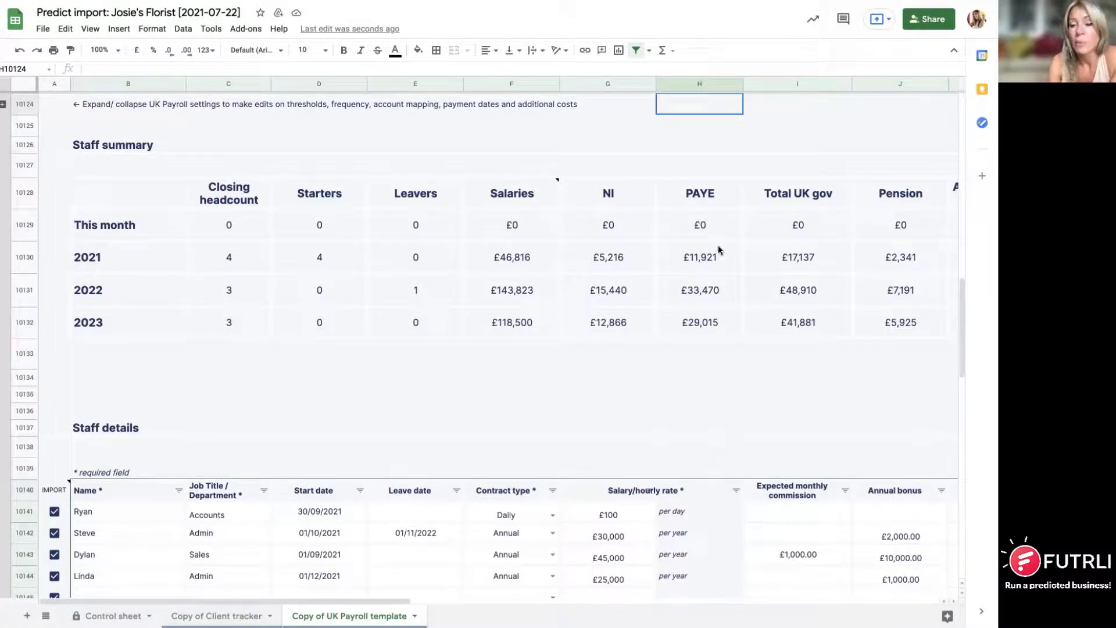
{"action": "scroll", "coordinate": [717, 245], "scroll_direction": "right", "scroll_amount": 3}
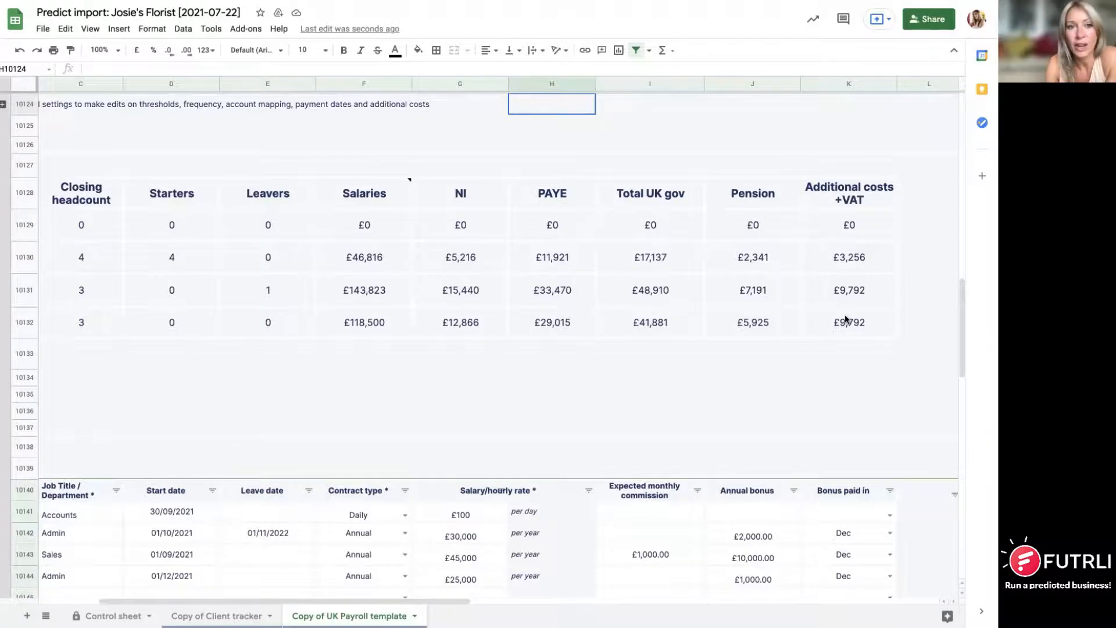
{"action": "scroll", "coordinate": [846, 319], "scroll_direction": "left", "scroll_amount": 3}
{"action": "scroll", "coordinate": [386, 348], "scroll_direction": "down", "scroll_amount": 2}
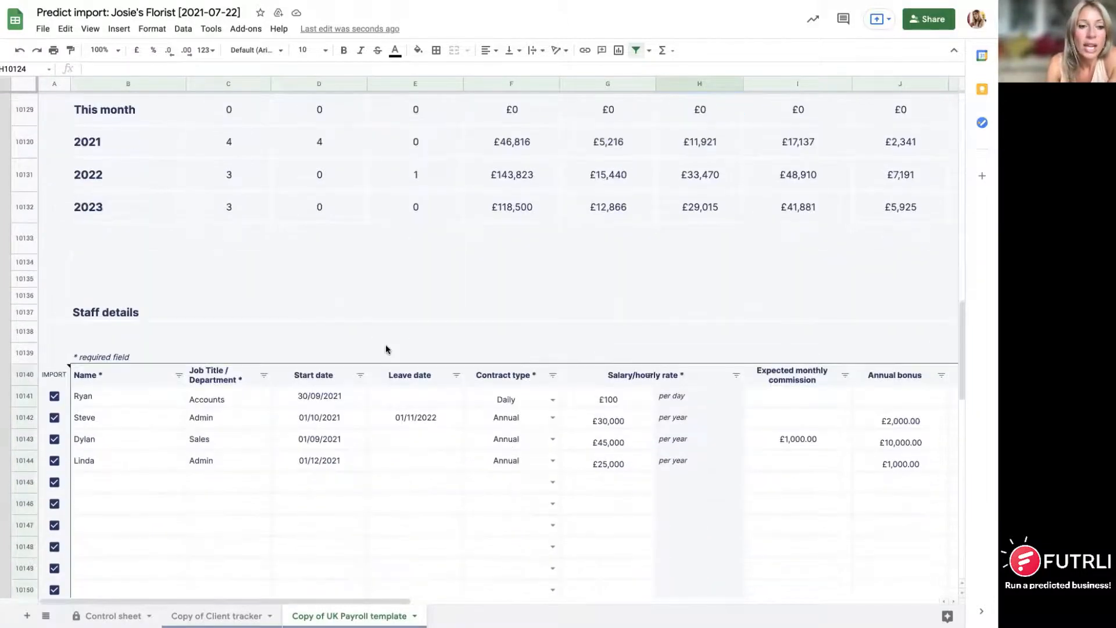
{"action": "scroll", "coordinate": [386, 349], "scroll_direction": "down", "scroll_amount": 3}
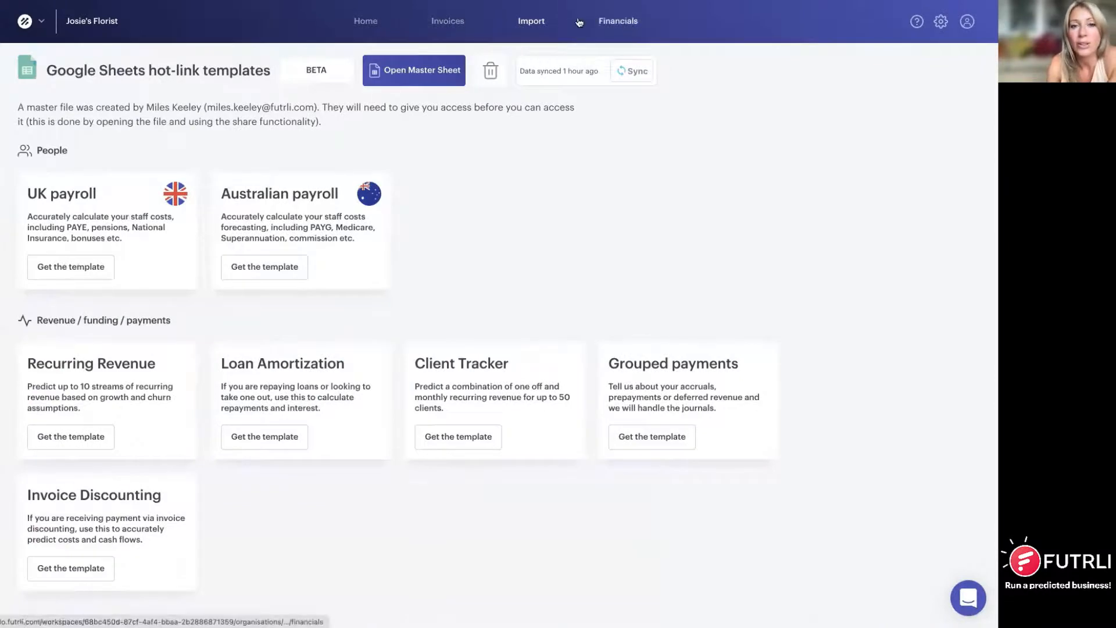
Step: Switch to Futrli Predict, open the Financials page and expand Salaries under Staff costs in the Profit & loss
{"action": "left_click", "coordinate": [616, 21]}
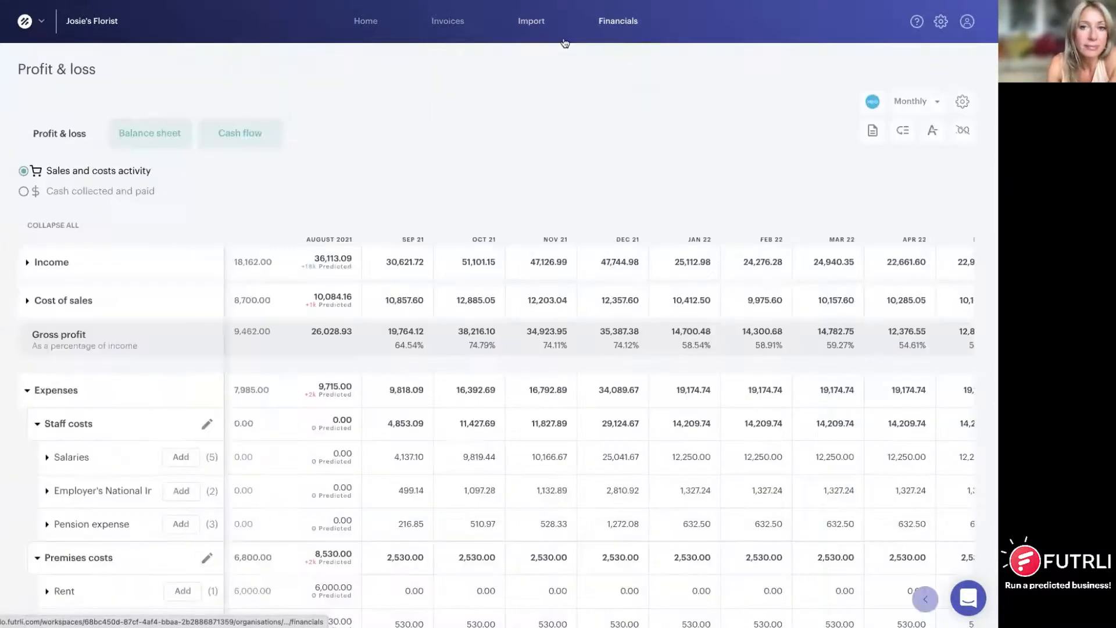
{"action": "left_click", "coordinate": [46, 457]}
{"action": "scroll", "coordinate": [122, 455], "scroll_direction": "down", "scroll_amount": 3}
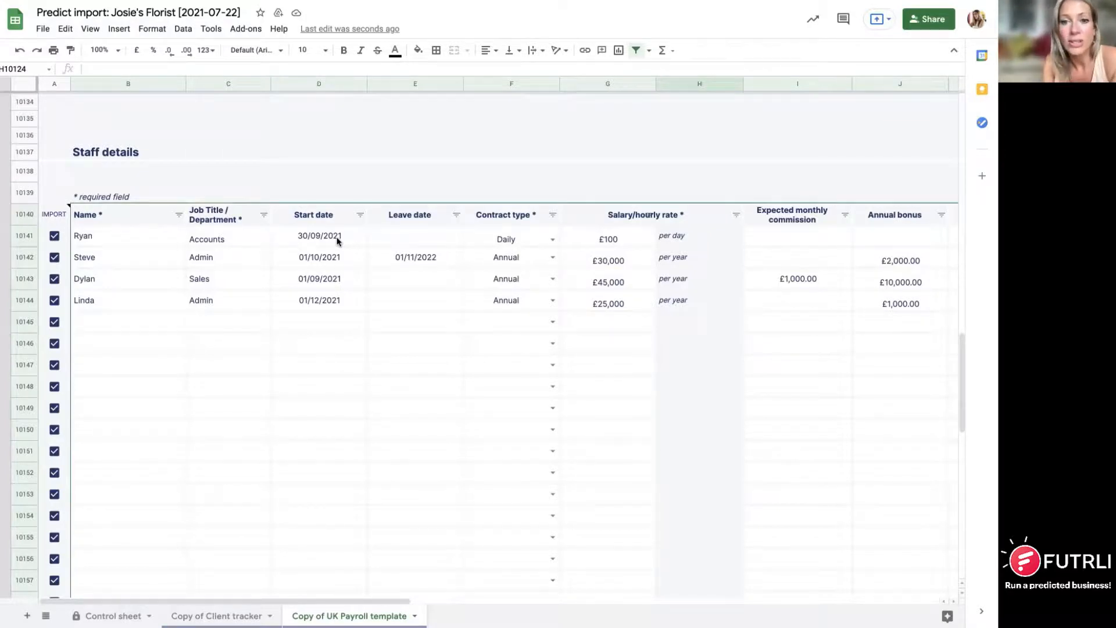
Step: Set the salary rate of the daily-contract Accounts employee in the Staff details to £10,000
{"action": "left_click", "coordinate": [619, 242]}
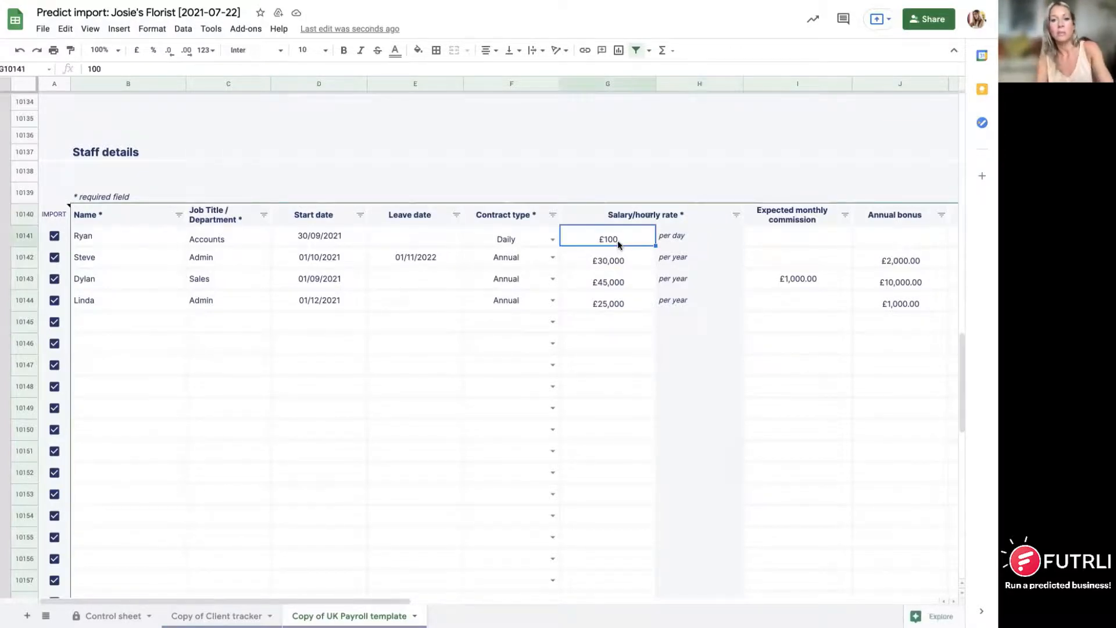
{"action": "double_click", "coordinate": [618, 239]}
{"action": "type", "text": "00"}
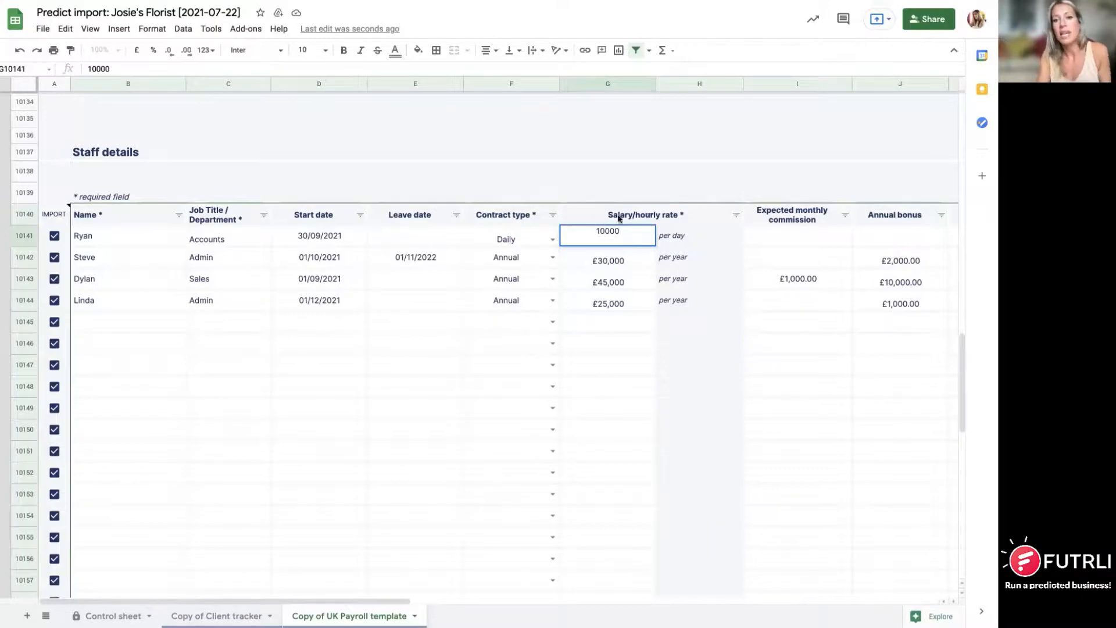
{"action": "left_click", "coordinate": [627, 149]}
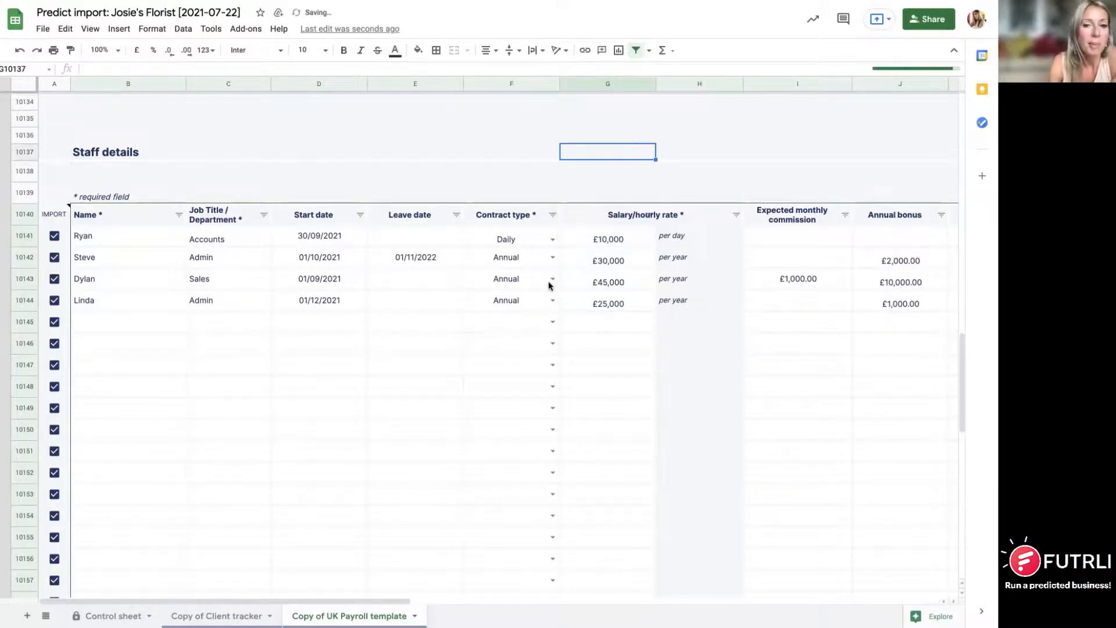
Step: Switch to Futrli Predict and sync the predictions from the master sheet's Client tracker and UK Payroll template on the Import page
{"action": "key", "text": "ctrl+Left"}
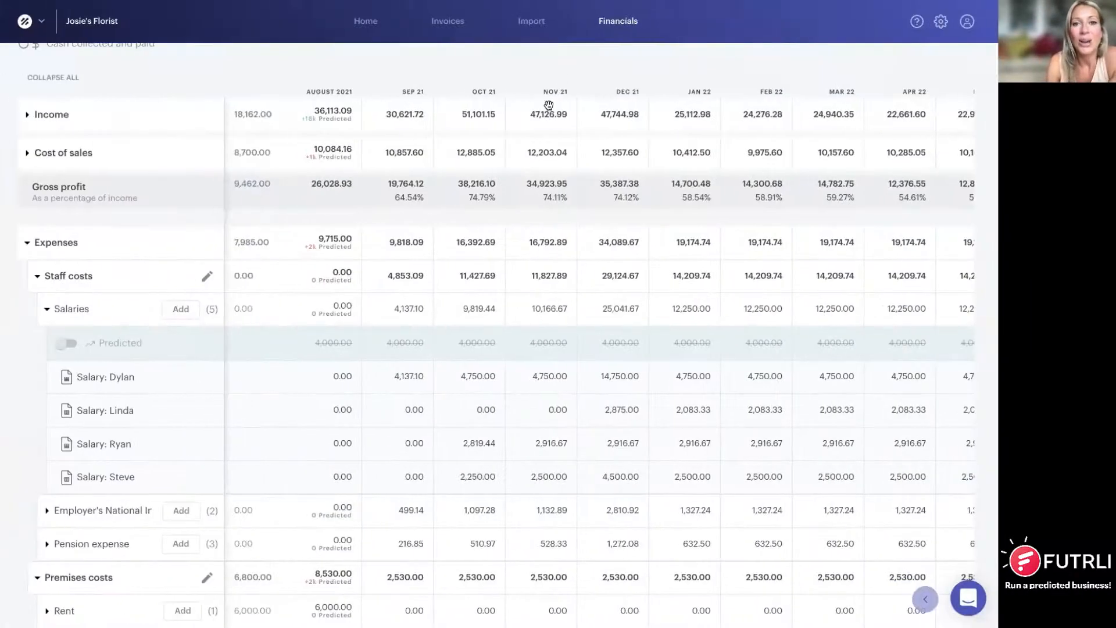
{"action": "left_click", "coordinate": [528, 24]}
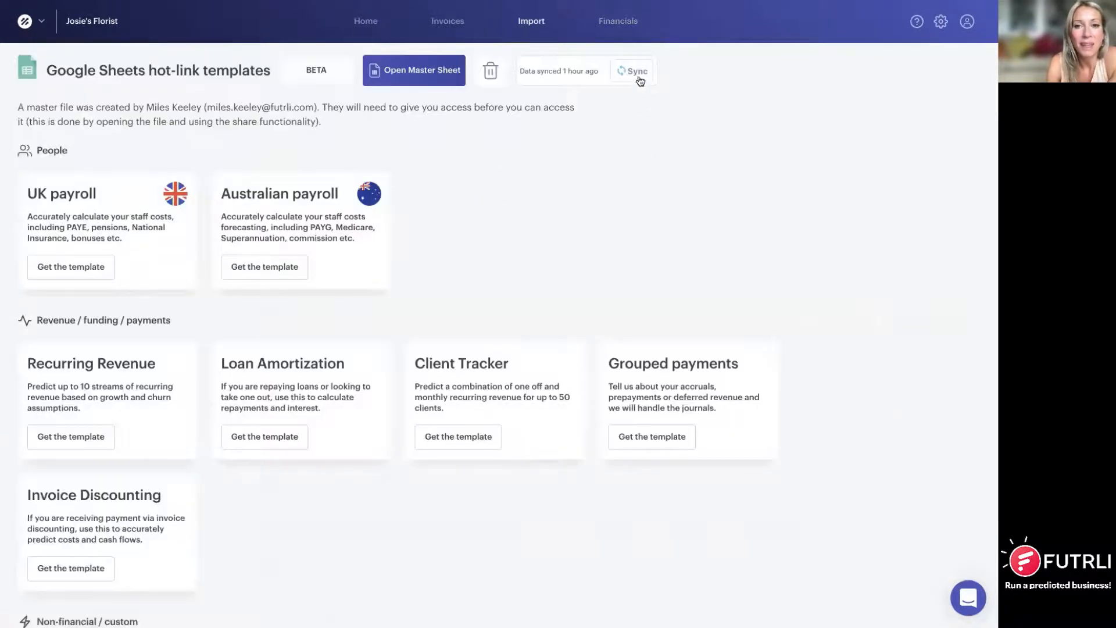
{"action": "left_click", "coordinate": [634, 71]}
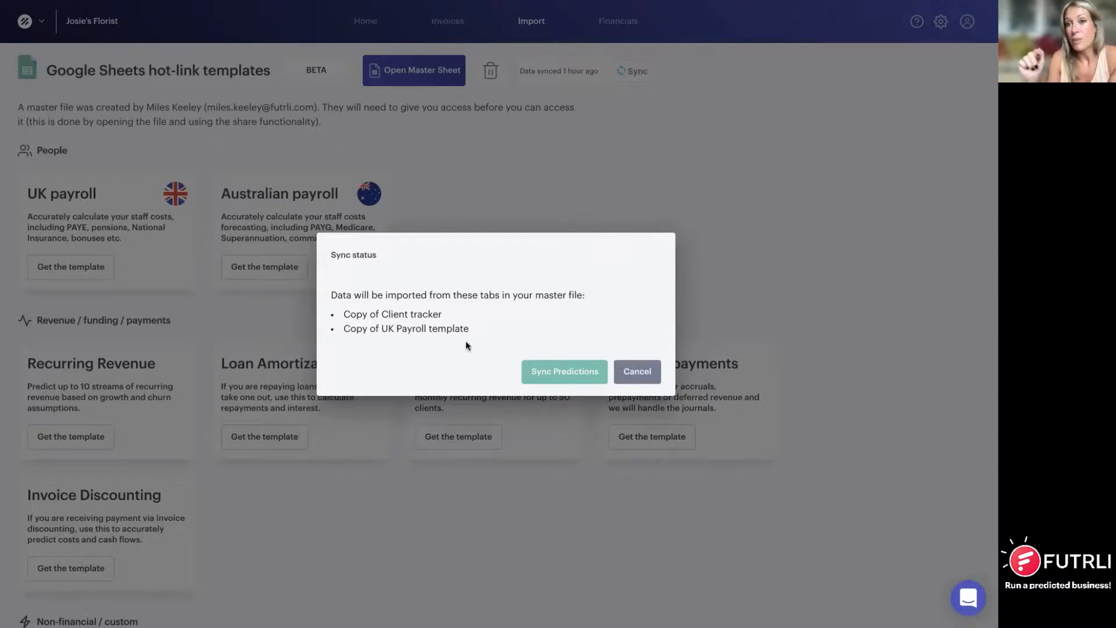
{"action": "left_click", "coordinate": [544, 368]}
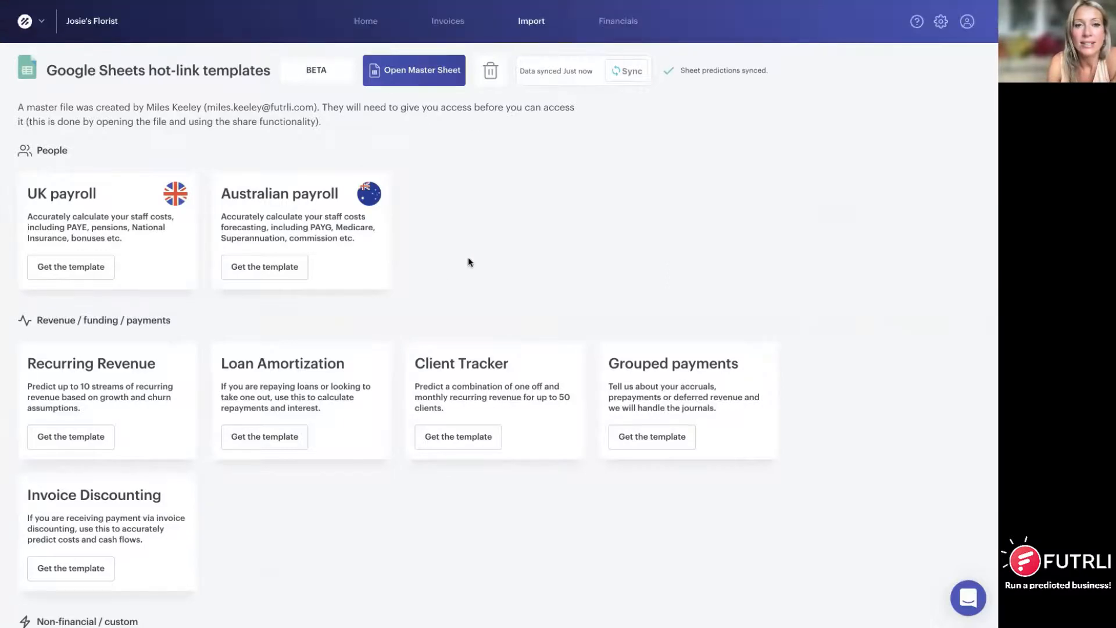
Step: Open the Expenses on the Home page and check the synced salaries under Staff costs
{"action": "left_click", "coordinate": [366, 21]}
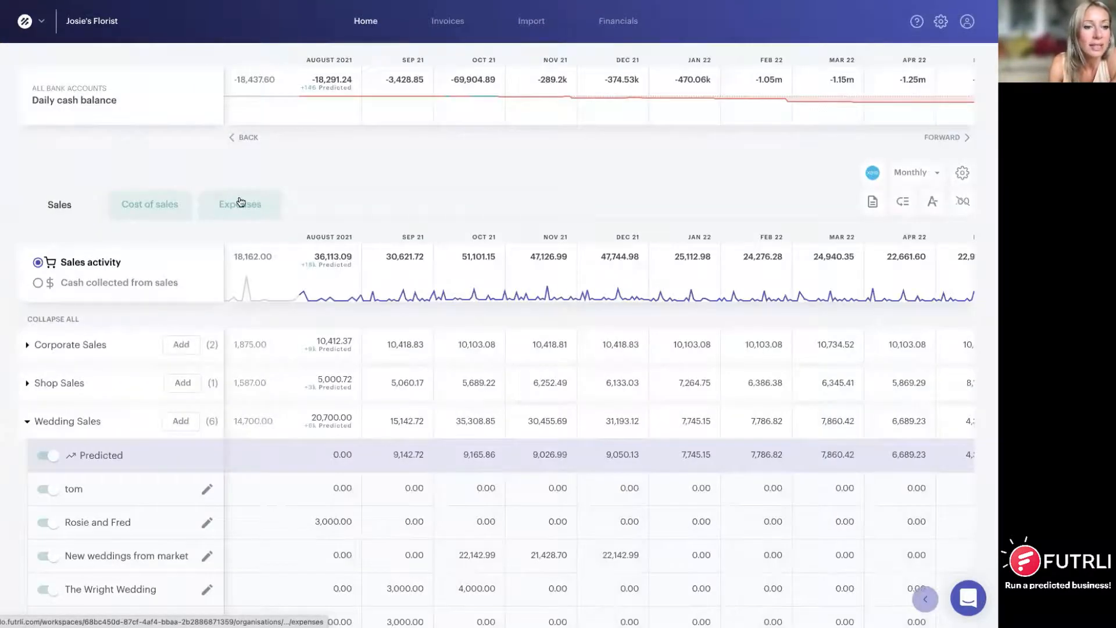
{"action": "left_click", "coordinate": [241, 202]}
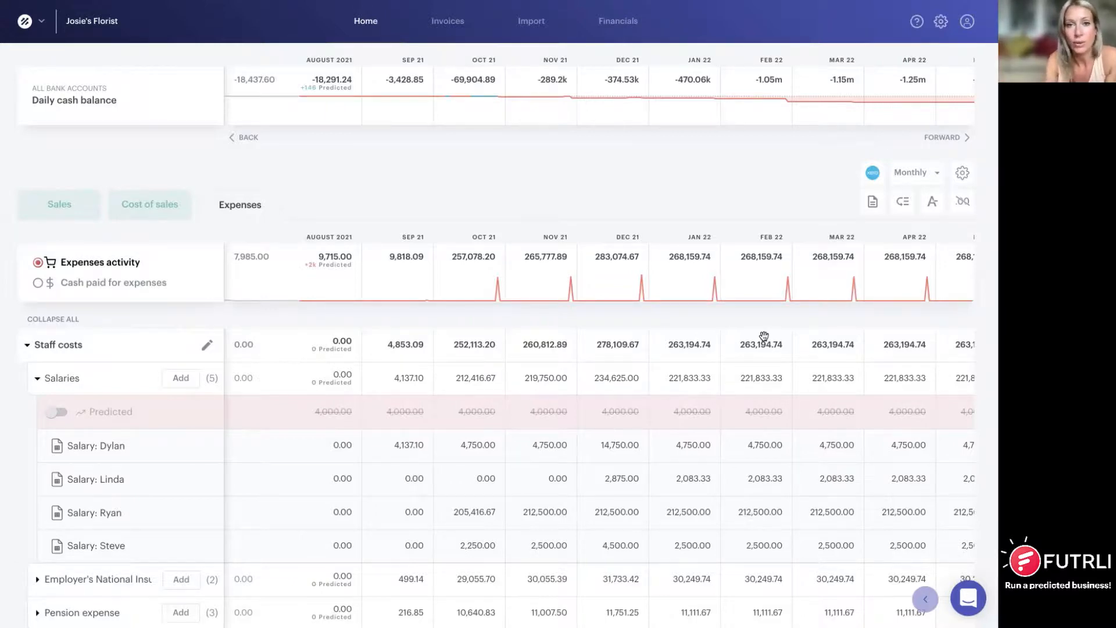
Step: Review the available Google Sheets hot-link templates on the Import page, through to the non-financial and custom ones
{"action": "left_click", "coordinate": [536, 29]}
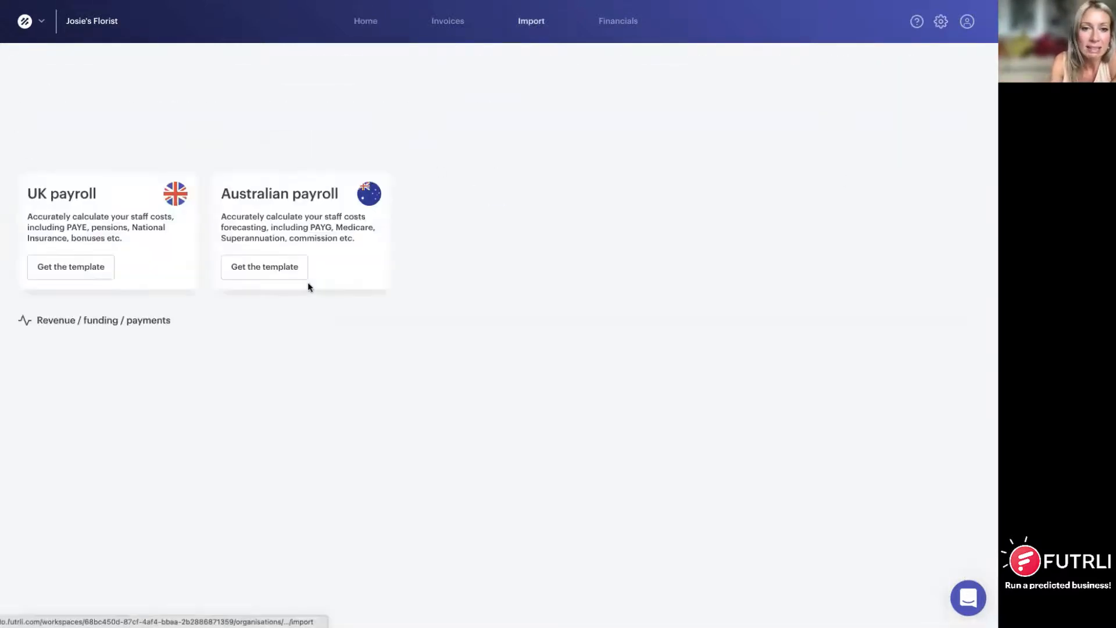
{"action": "scroll", "coordinate": [169, 392], "scroll_direction": "down", "scroll_amount": 3}
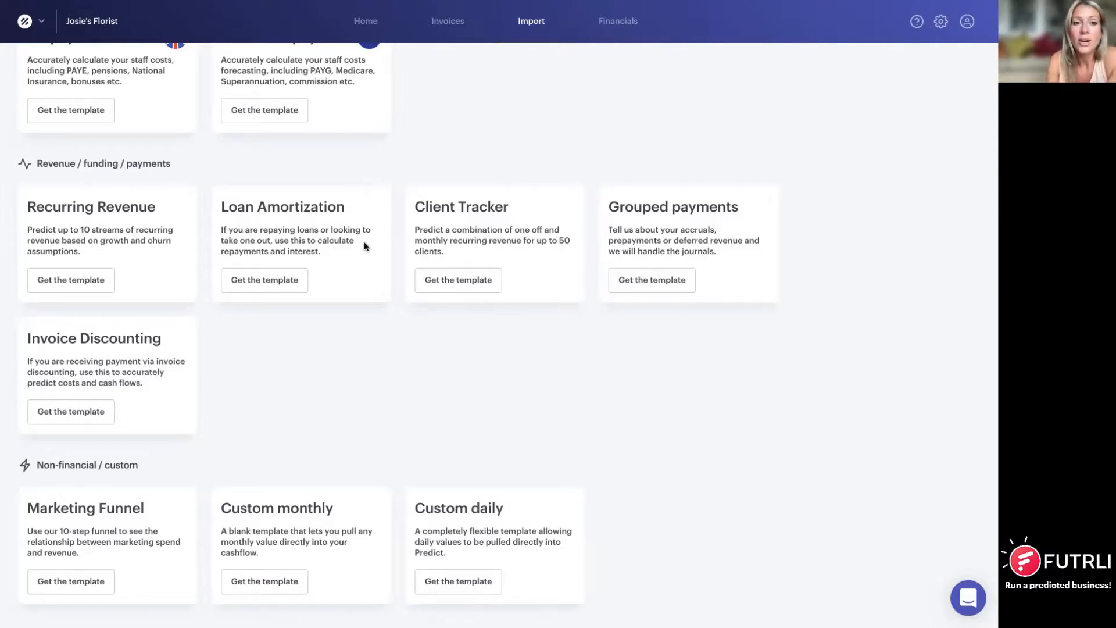
{"action": "scroll", "coordinate": [386, 250], "scroll_direction": "up", "scroll_amount": 5}
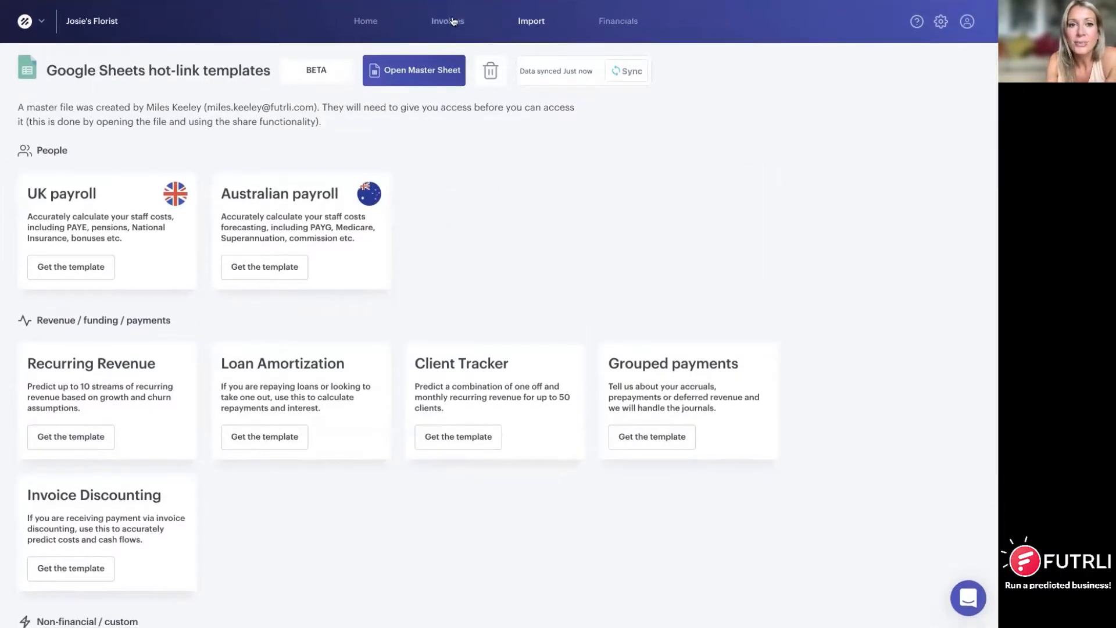
Step: On the Home page, switch off Predicted, the couple's entry and New weddings from marketing under Wedding Sales, and collapse the group
{"action": "left_click", "coordinate": [362, 22]}
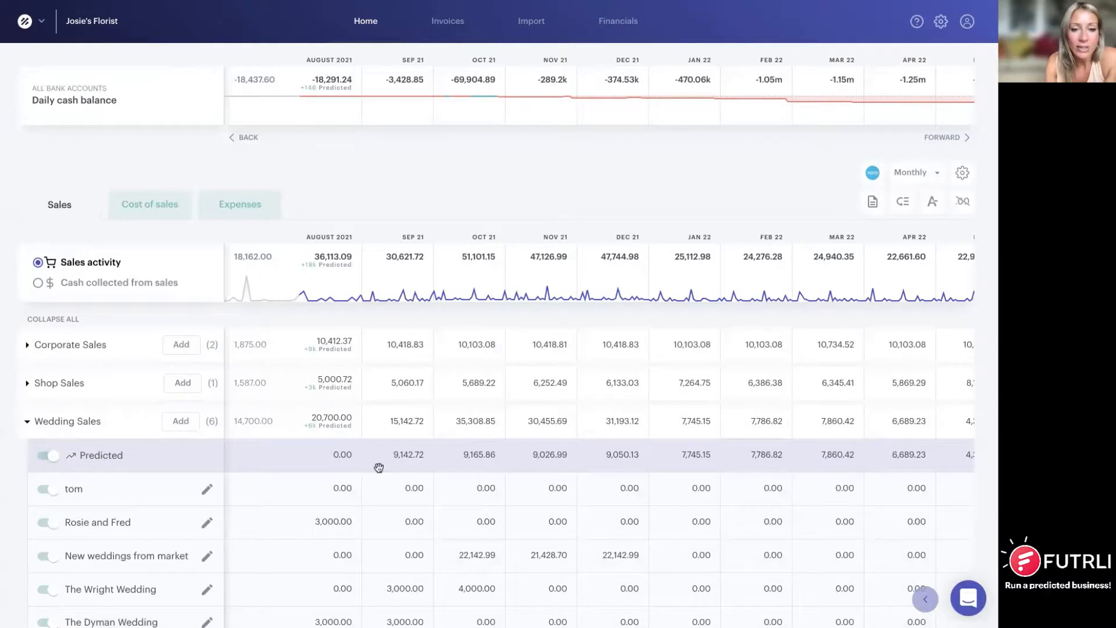
{"action": "left_click", "coordinate": [42, 457]}
{"action": "scroll", "coordinate": [319, 457], "scroll_direction": "down", "scroll_amount": 1}
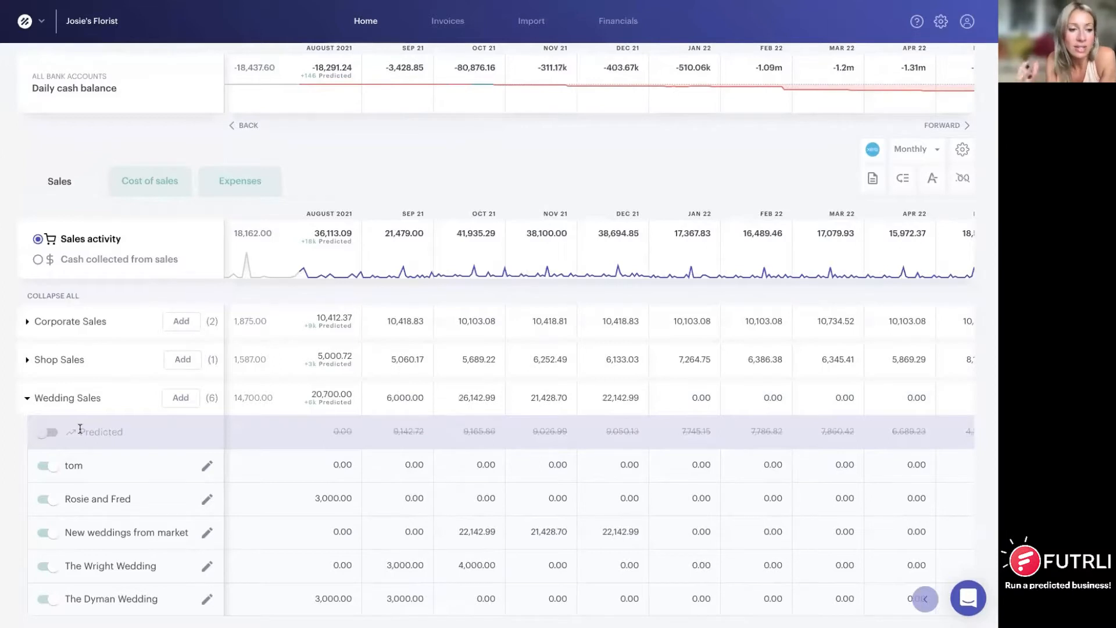
{"action": "left_click", "coordinate": [43, 503]}
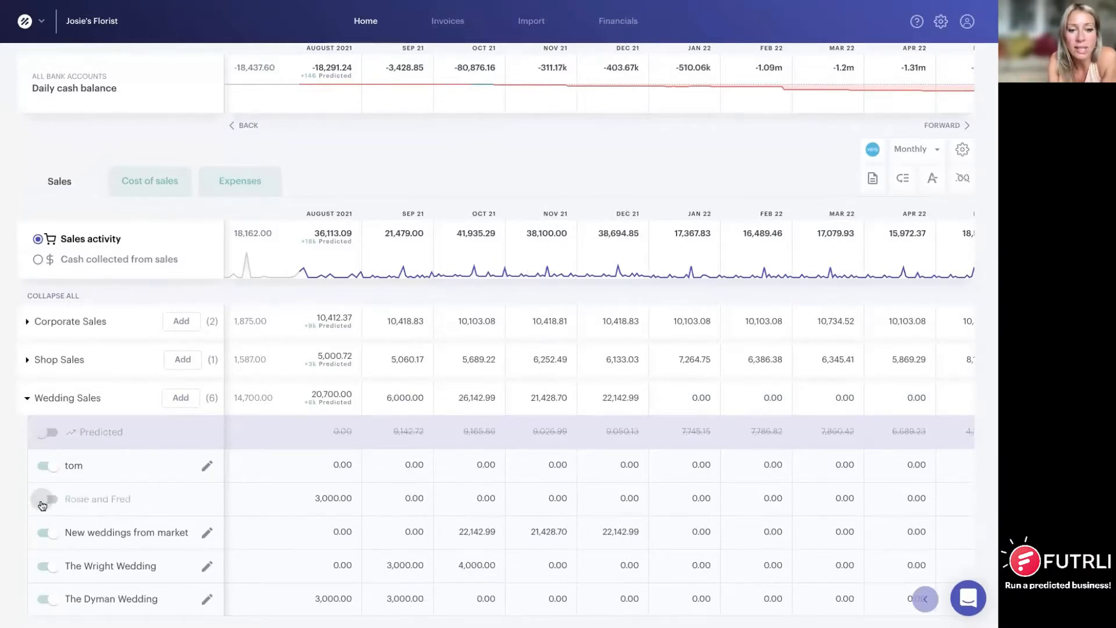
{"action": "left_click", "coordinate": [45, 538]}
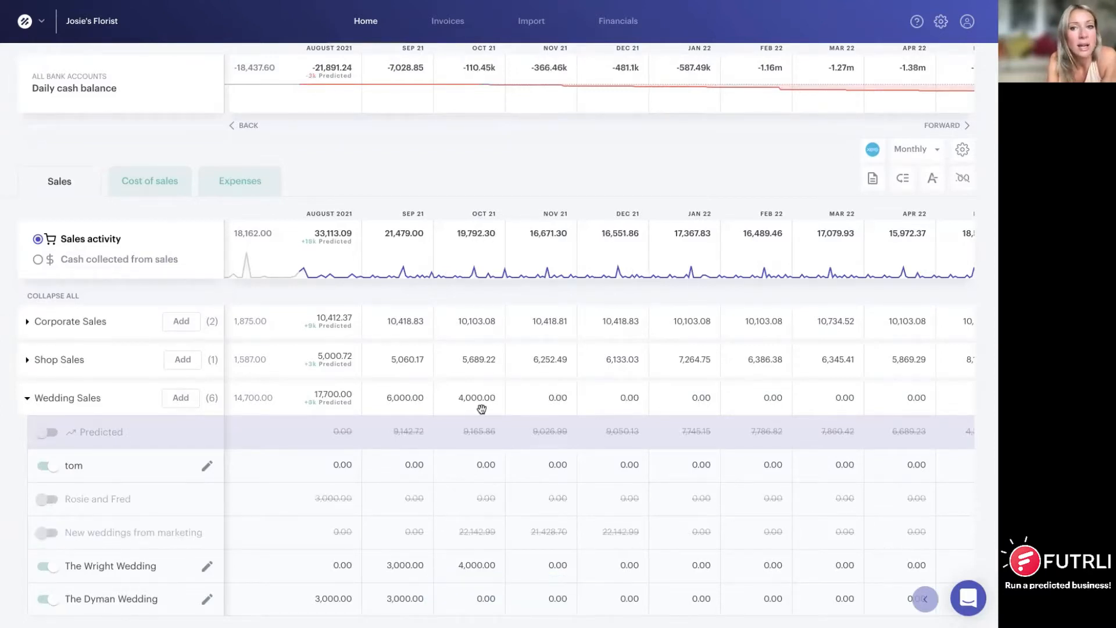
{"action": "scroll", "coordinate": [482, 410], "scroll_direction": "up", "scroll_amount": 1}
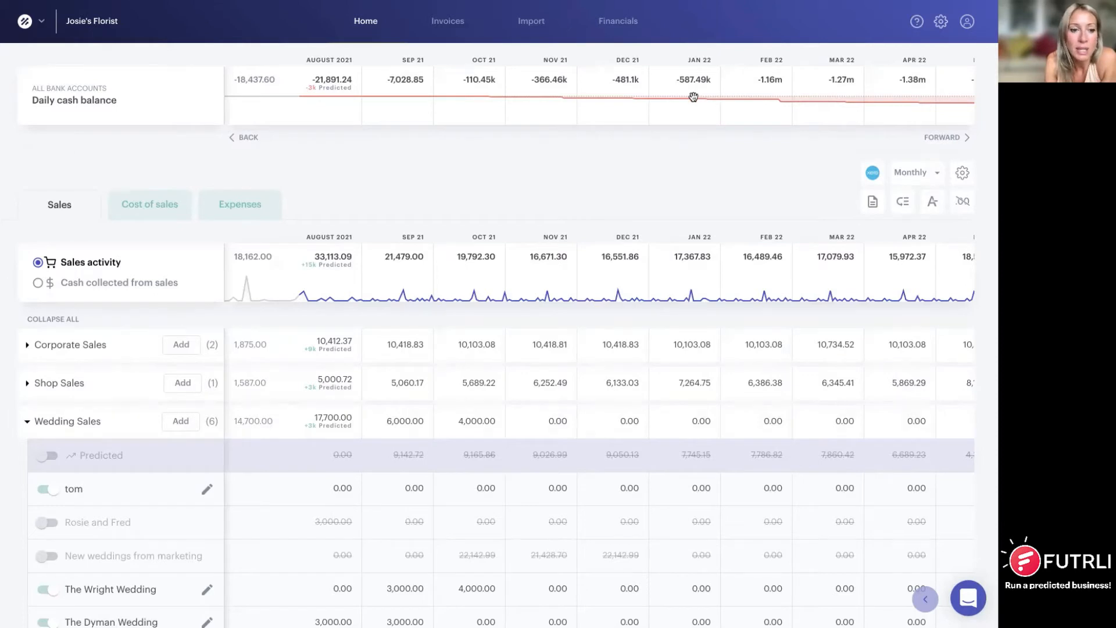
{"action": "left_click", "coordinate": [28, 421]}
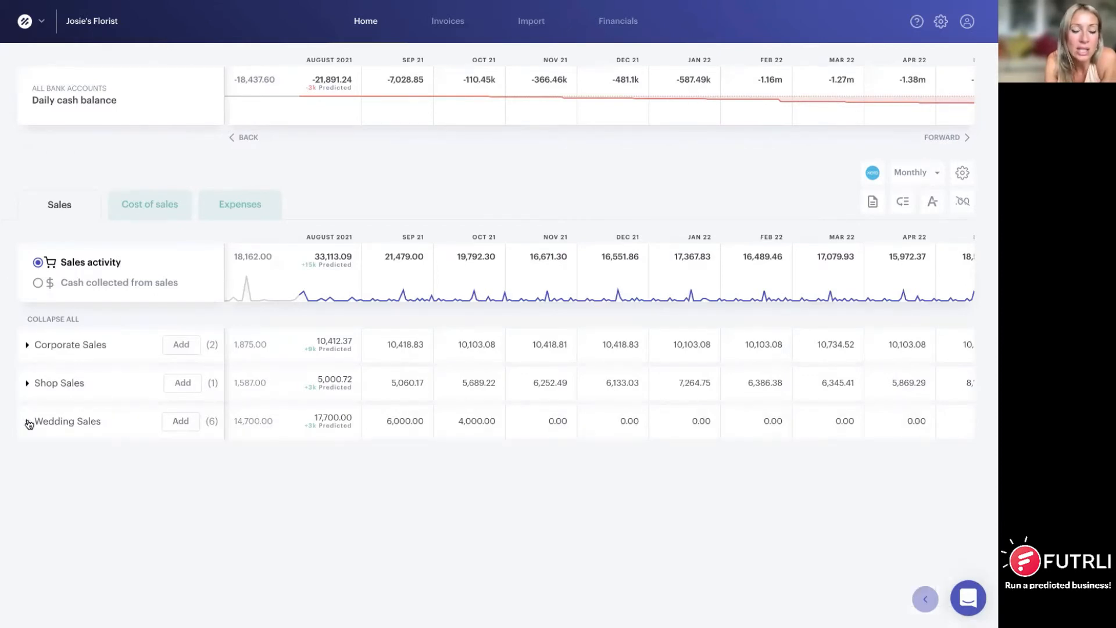